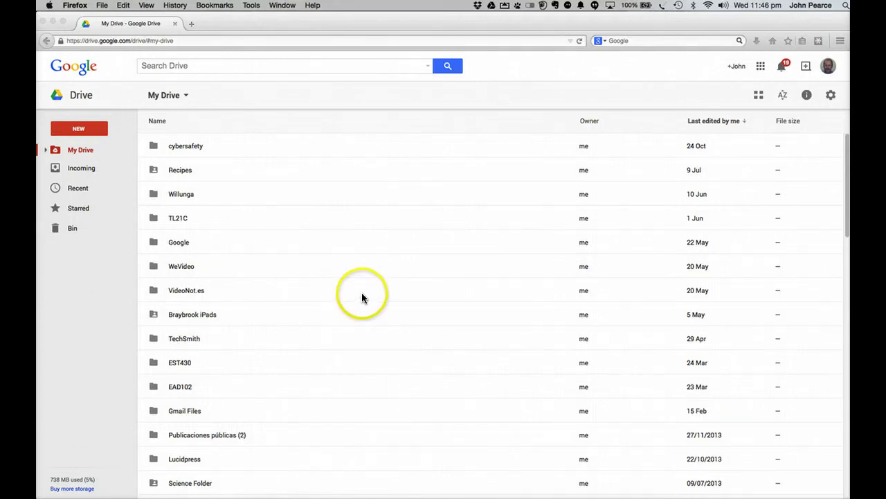
- Open Google Drive's NEW menu to create a new item
{"action": "left_click", "coordinate": [79, 129]}
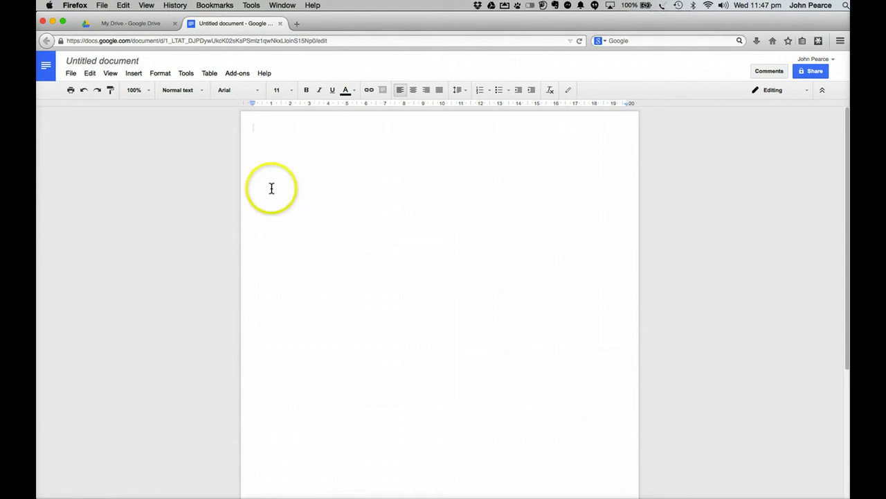
- Rename 'Untitled document' to 'Test document'
{"action": "left_click", "coordinate": [125, 67]}
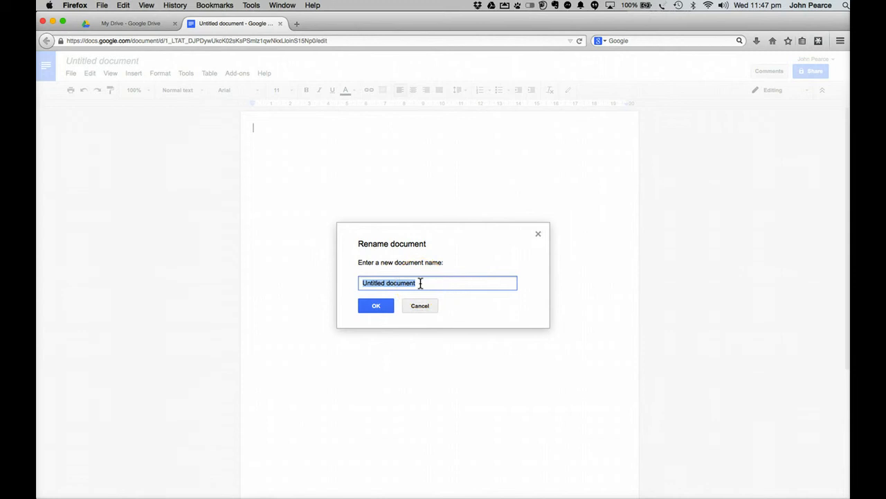
{"action": "type", "text": "Test document"}
{"action": "left_click", "coordinate": [381, 309]}
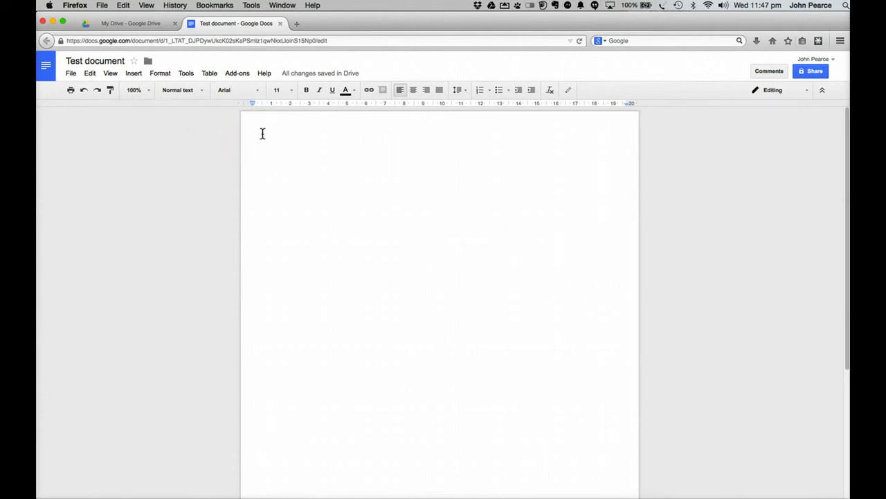
- Type 'Here is the text.' on the first line and select the sentence
{"action": "type", "text": "Here is the text"}
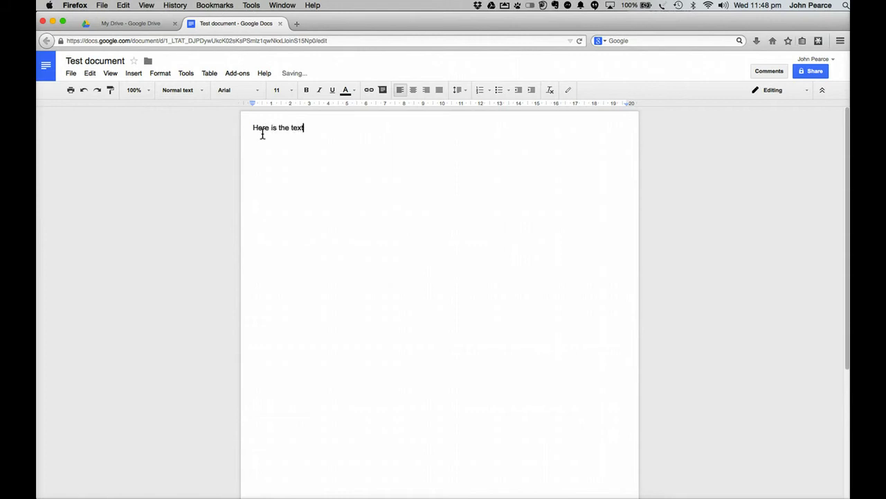
{"action": "type", "text": "."}
{"action": "left_click", "coordinate": [257, 139]}
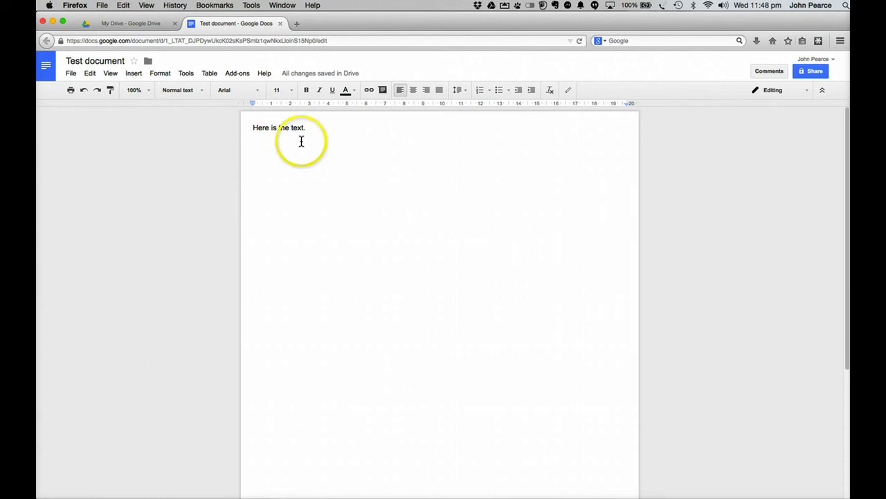
{"action": "left_click_drag", "start_coordinate": [311, 127], "coordinate": [251, 129]}
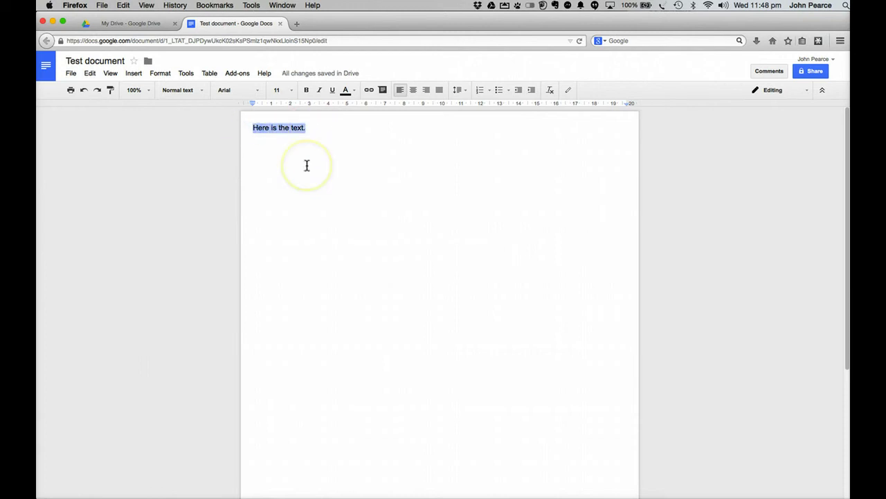
- Set the sentence's font to Ubuntu at 48 point
{"action": "left_click", "coordinate": [202, 89]}
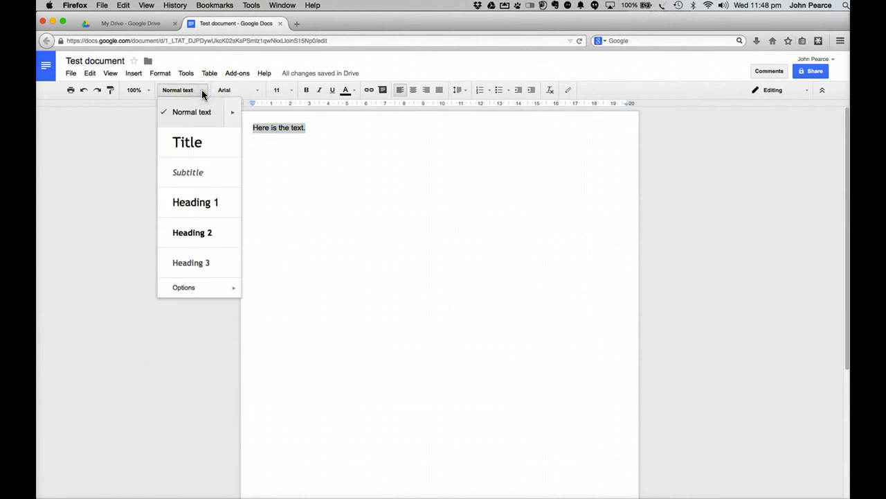
{"action": "left_click", "coordinate": [201, 90]}
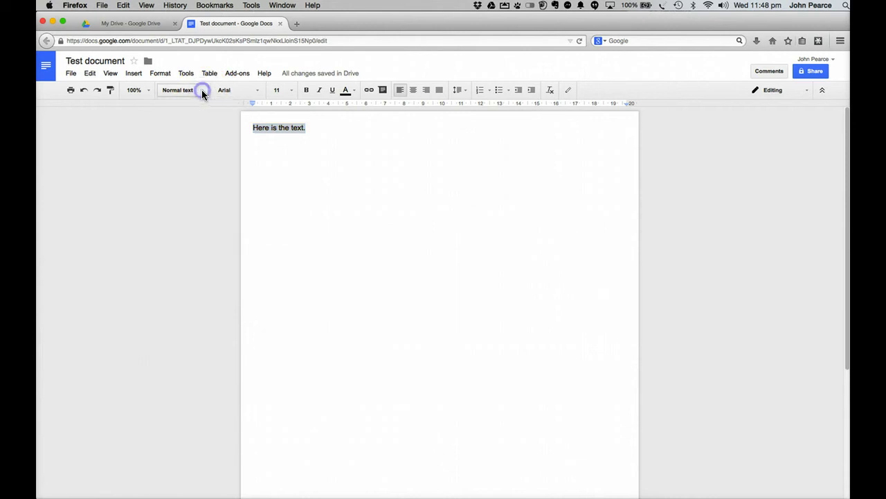
{"action": "left_click", "coordinate": [257, 89]}
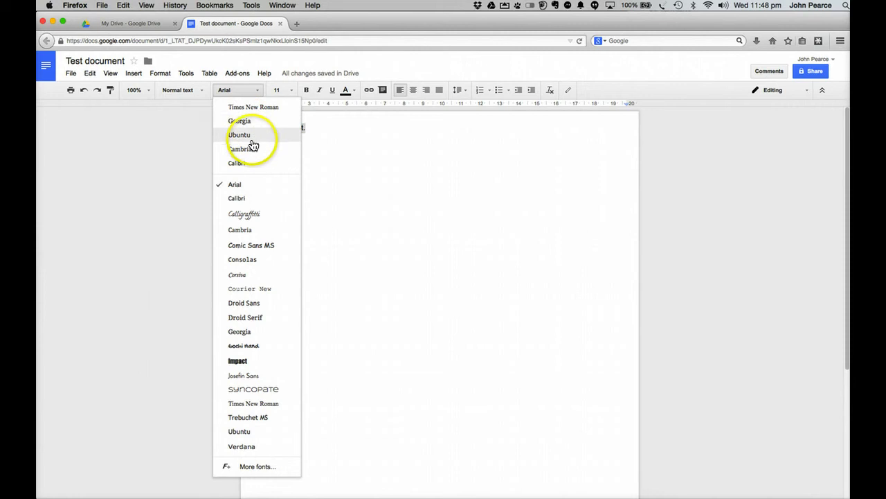
{"action": "left_click", "coordinate": [250, 138]}
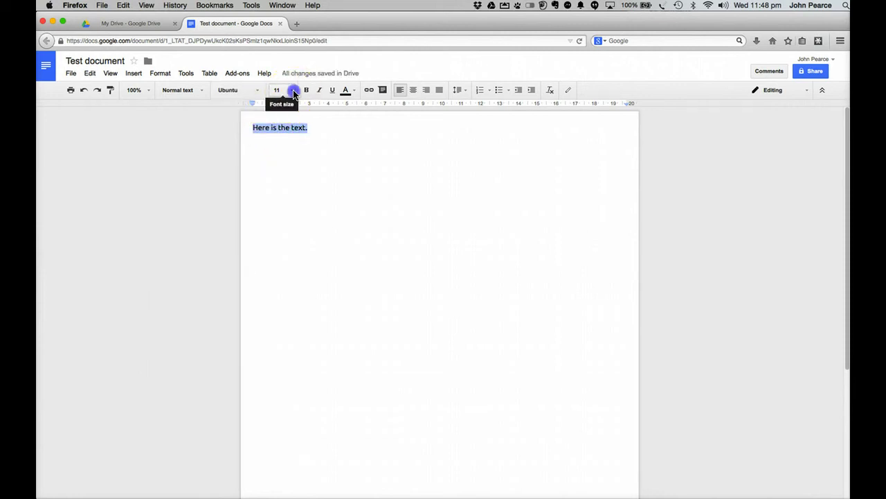
{"action": "left_click", "coordinate": [291, 90]}
{"action": "left_click", "coordinate": [284, 245]}
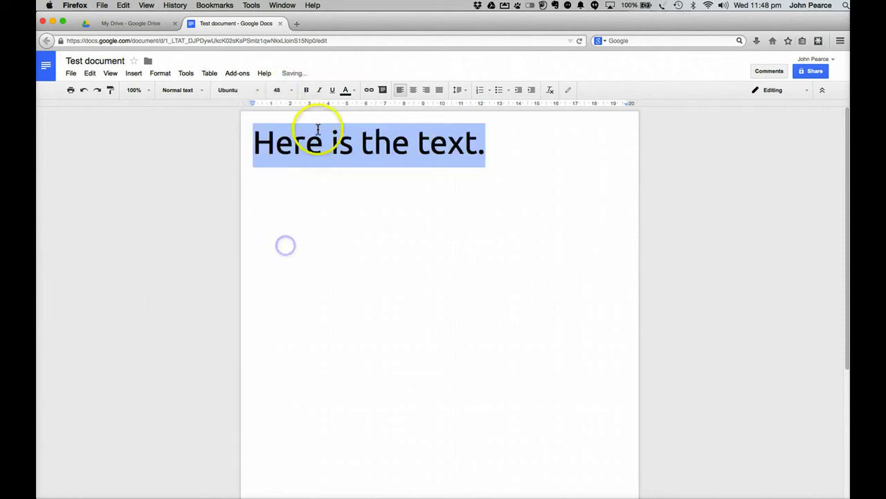
- Make the sentence bold, italic, underlined and red
{"action": "left_click", "coordinate": [307, 91]}
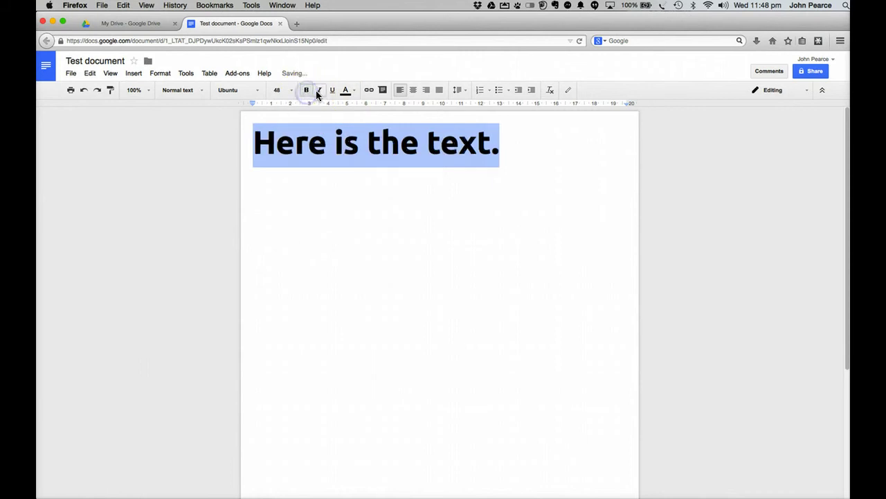
{"action": "left_click", "coordinate": [319, 91]}
{"action": "left_click", "coordinate": [331, 90]}
{"action": "left_click", "coordinate": [352, 91]}
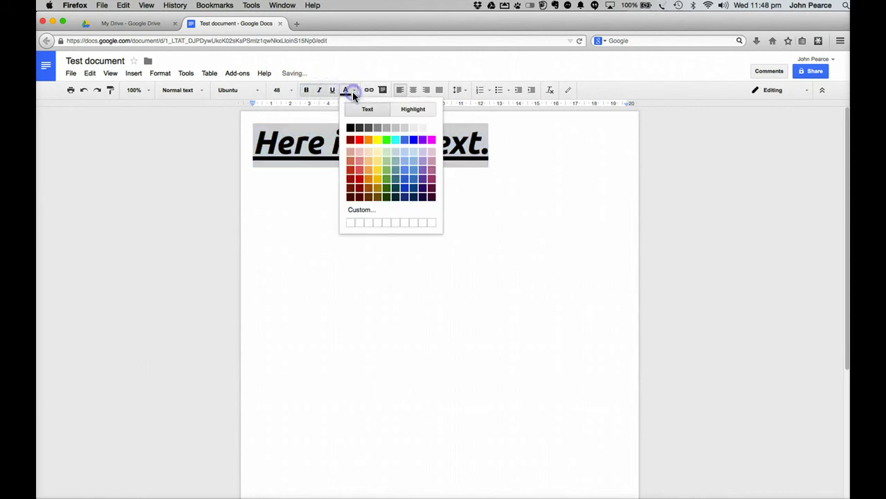
{"action": "left_click", "coordinate": [359, 139]}
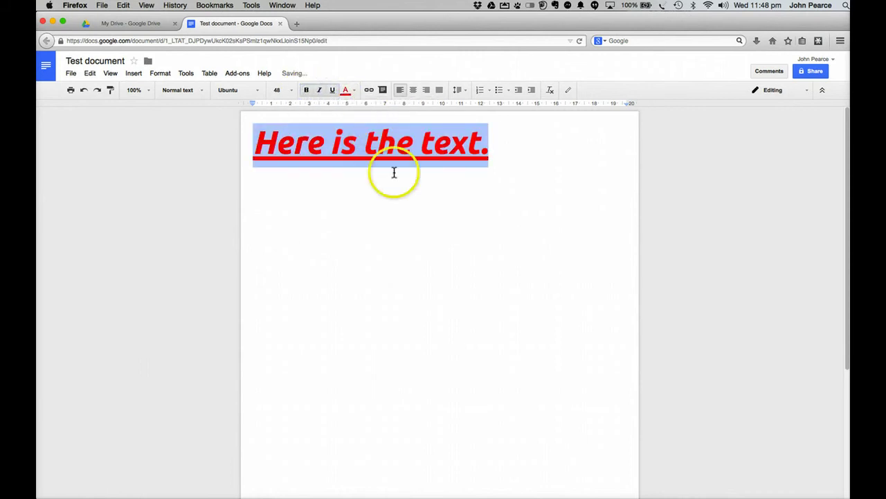
- Try centre, right and justified alignment and look at the line spacing options
{"action": "left_click", "coordinate": [413, 90]}
{"action": "left_click", "coordinate": [426, 90]}
{"action": "left_click", "coordinate": [440, 90]}
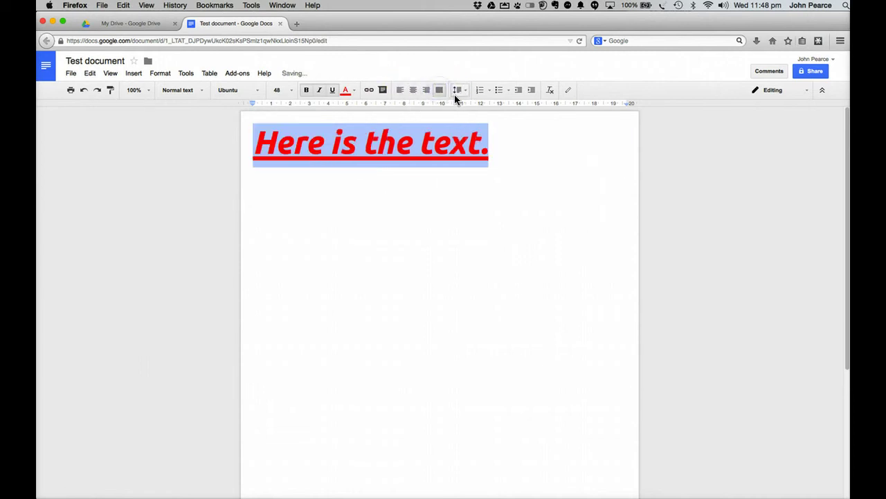
{"action": "left_click", "coordinate": [465, 90]}
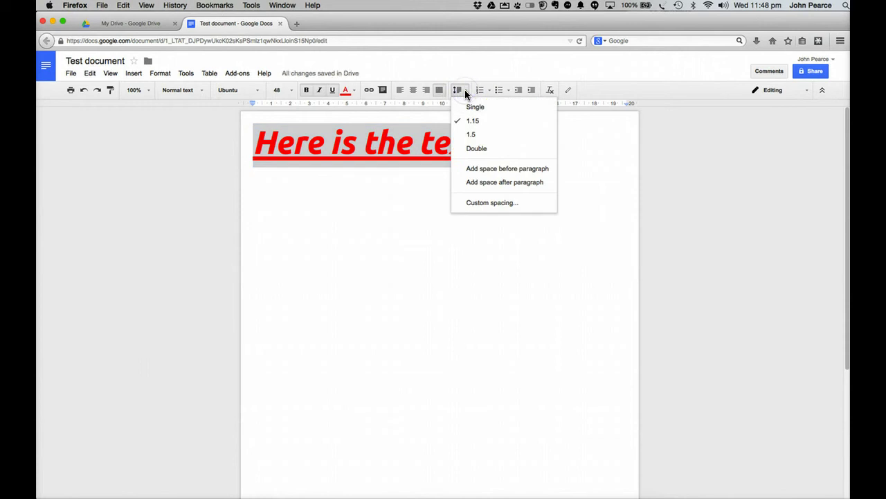
{"action": "left_click", "coordinate": [462, 90]}
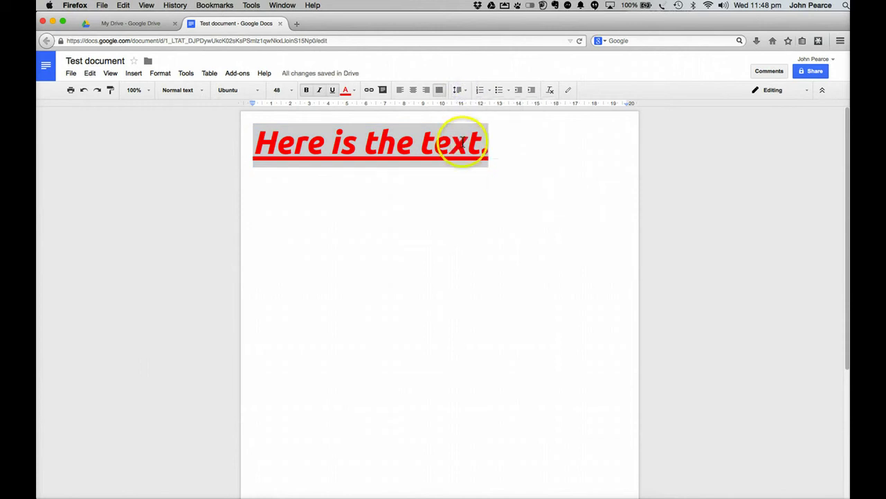
- Look at the list styles, then increase the sentence's indent
{"action": "left_click", "coordinate": [489, 90]}
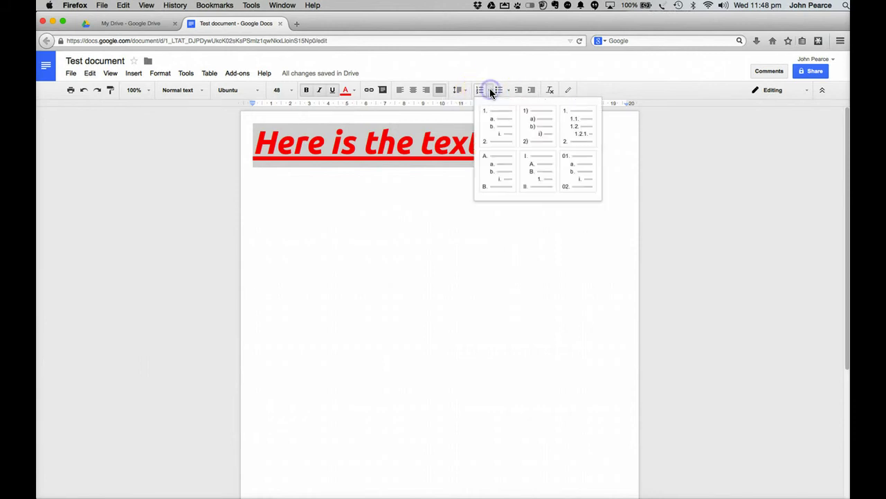
{"action": "left_click", "coordinate": [508, 90]}
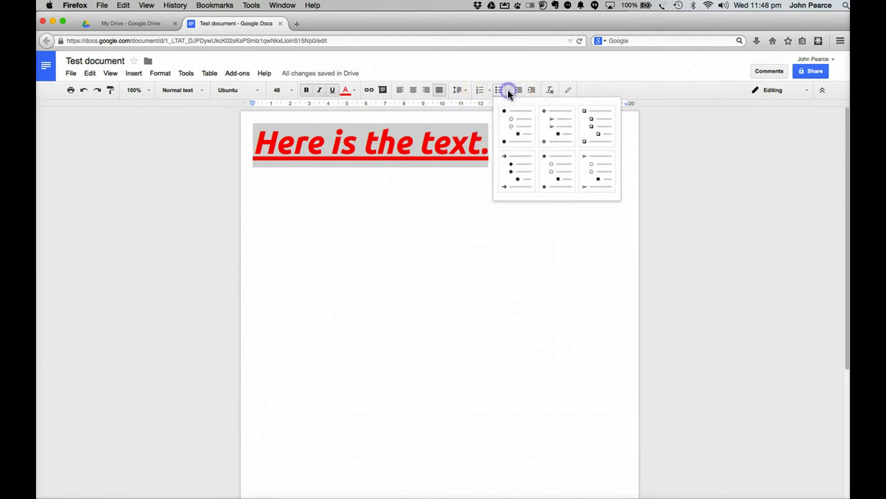
{"action": "left_click", "coordinate": [518, 92]}
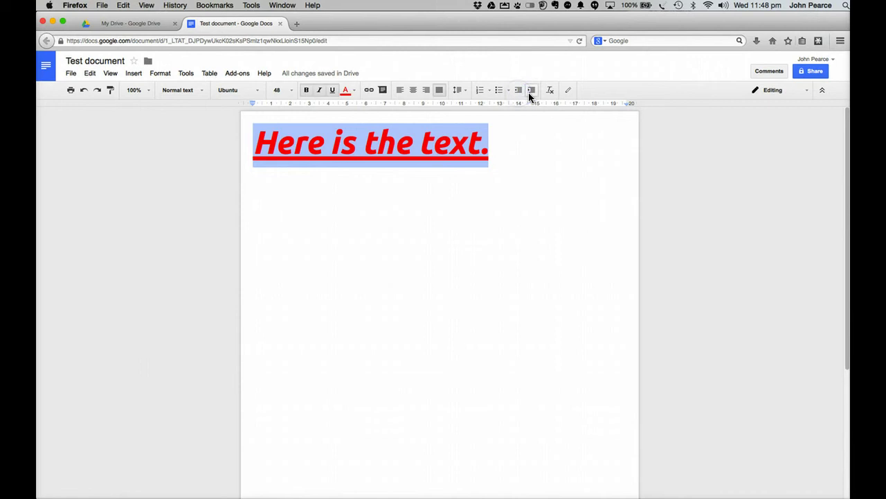
{"action": "left_click", "coordinate": [530, 91]}
{"action": "left_click", "coordinate": [529, 91]}
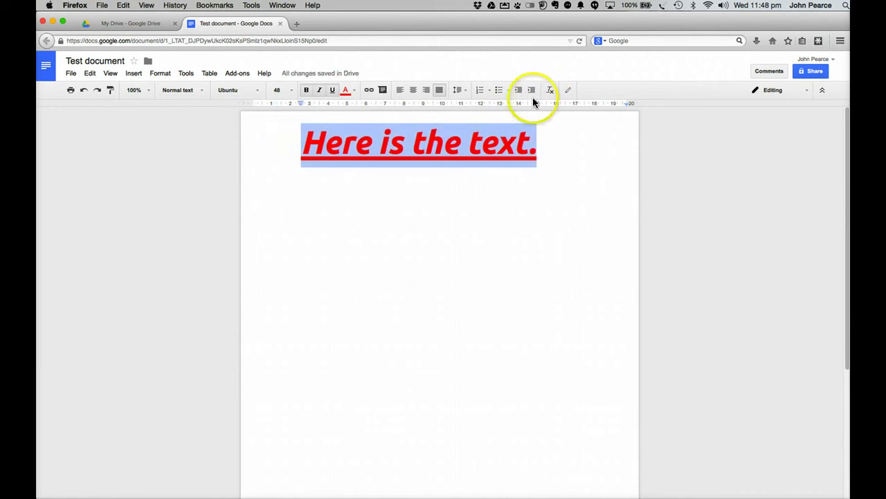
- Clear the sentence's formatting, then delete it with the on-screen Input tools keyboard
{"action": "left_click", "coordinate": [549, 91]}
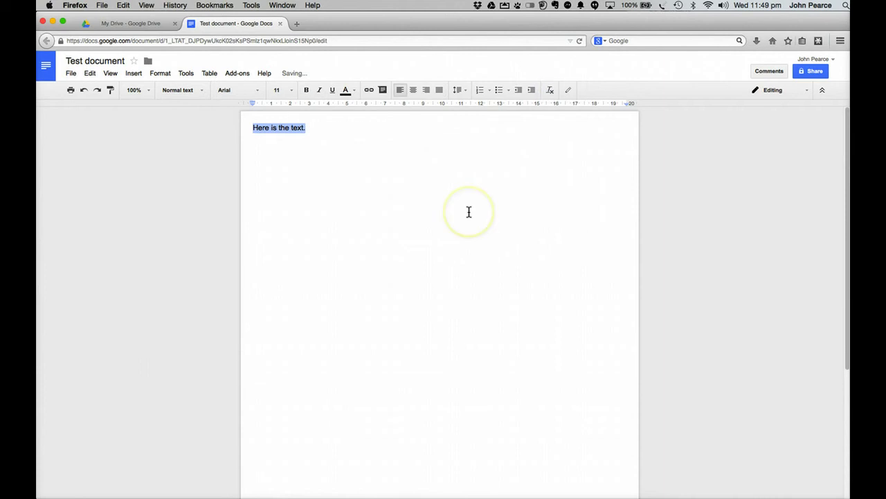
{"action": "left_click", "coordinate": [566, 91]}
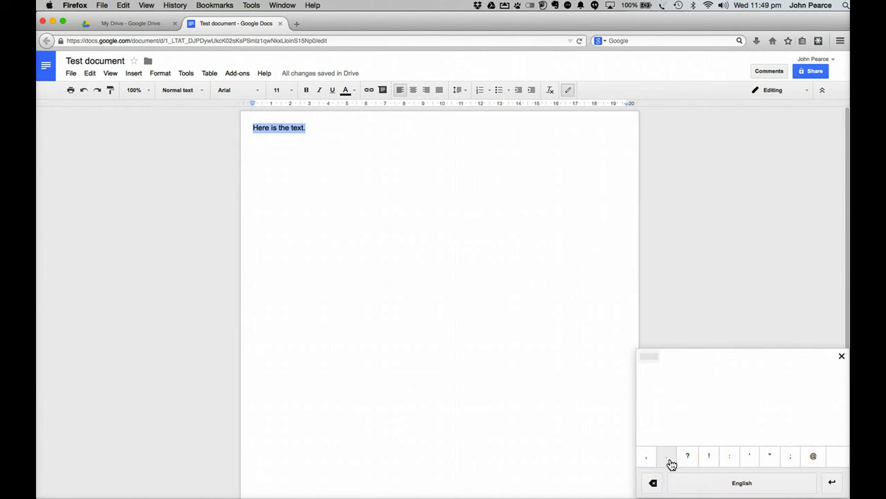
{"action": "left_click", "coordinate": [654, 483]}
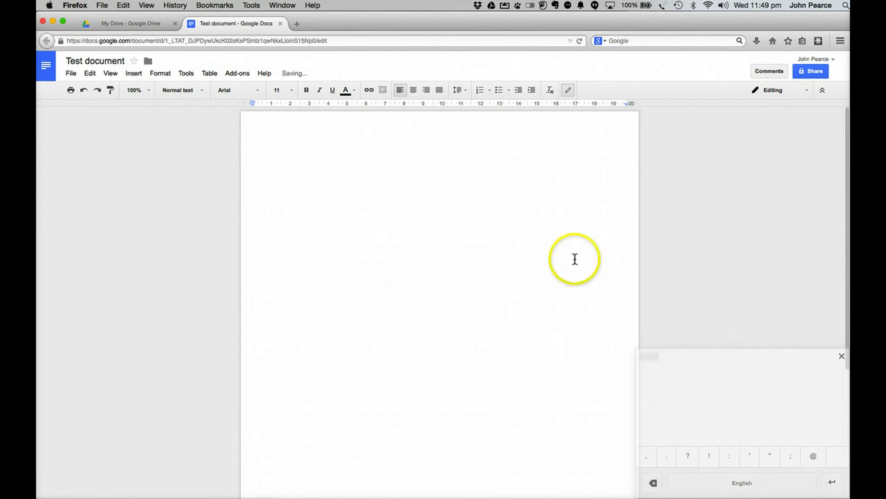
{"action": "left_click", "coordinate": [568, 90]}
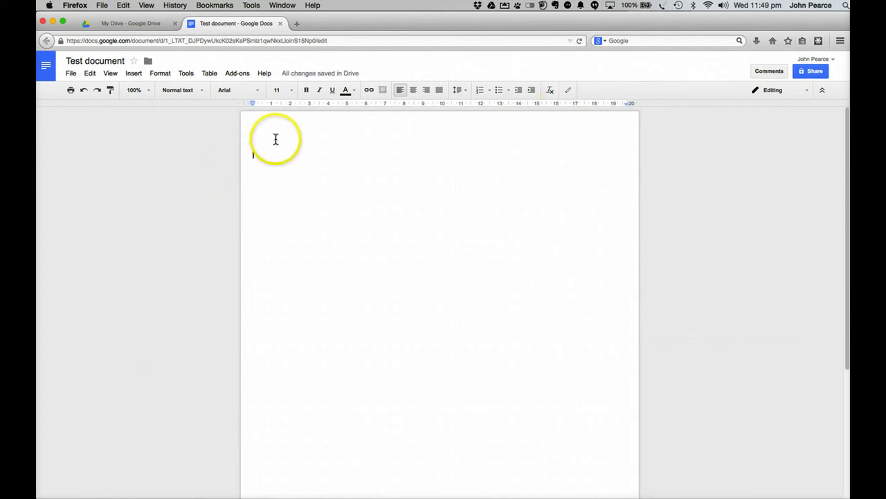
- Browse the File menu's New, Language and Download as submenus
{"action": "left_click", "coordinate": [70, 74]}
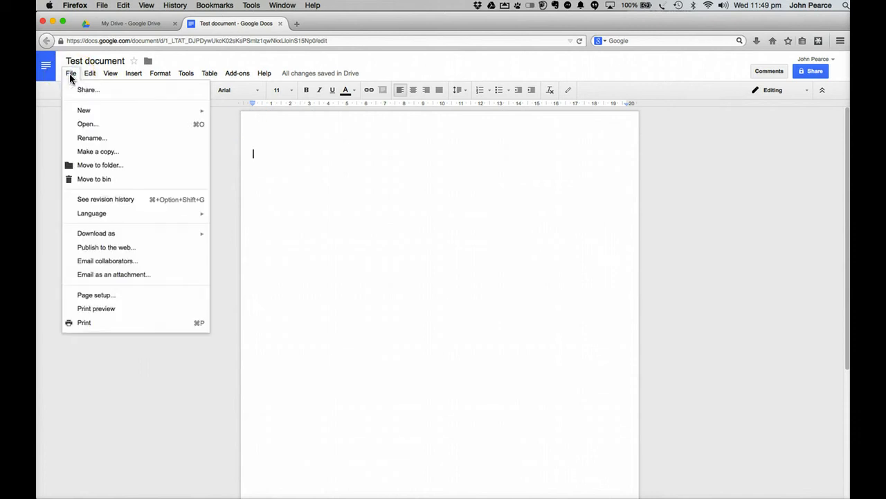
{"action": "left_click", "coordinate": [89, 113]}
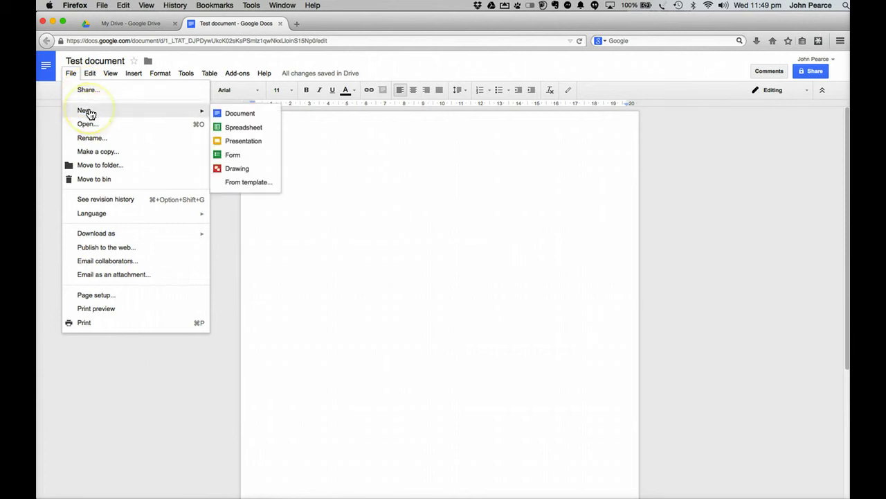
{"action": "left_click", "coordinate": [89, 125]}
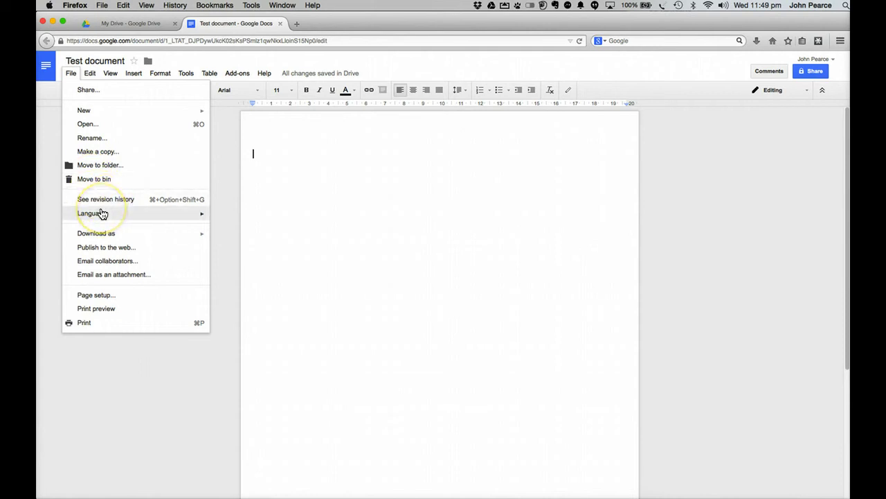
{"action": "mouse_move", "coordinate": [102, 213]}
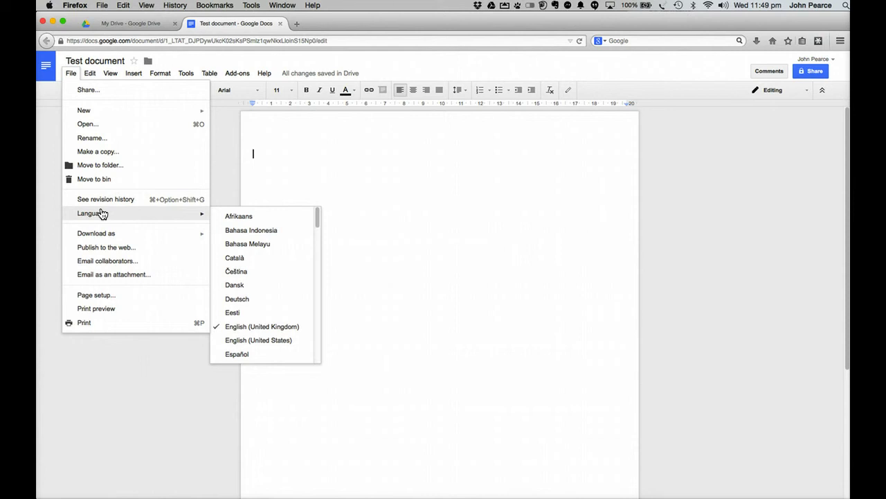
{"action": "mouse_move", "coordinate": [103, 235]}
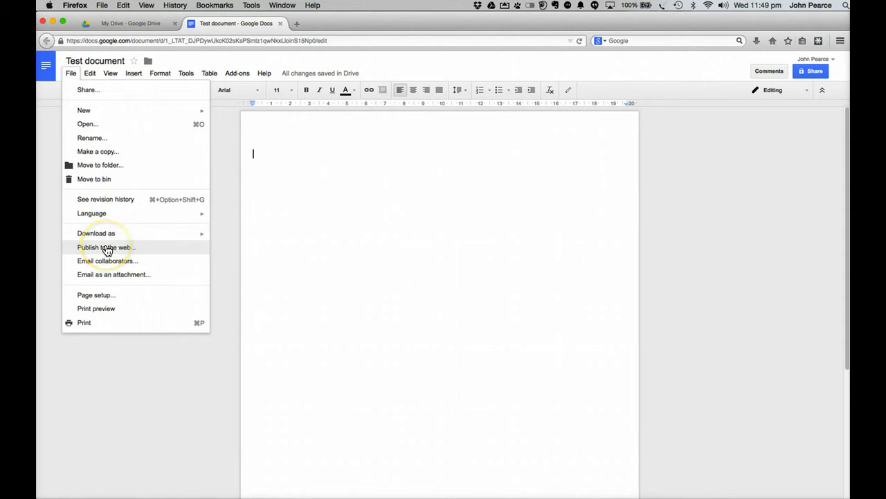
- In Page setup, choose A4 and view page colours, then cancel without applying
{"action": "left_click", "coordinate": [103, 297]}
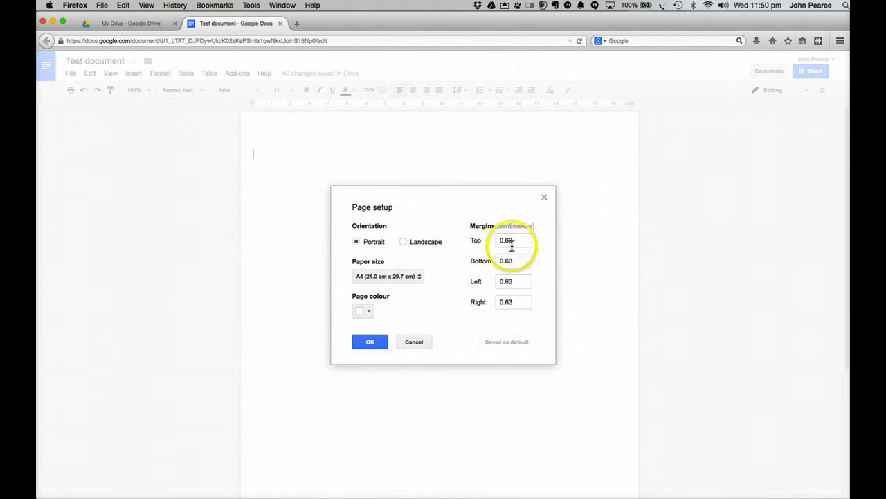
{"action": "left_click", "coordinate": [419, 276]}
{"action": "left_click", "coordinate": [420, 277]}
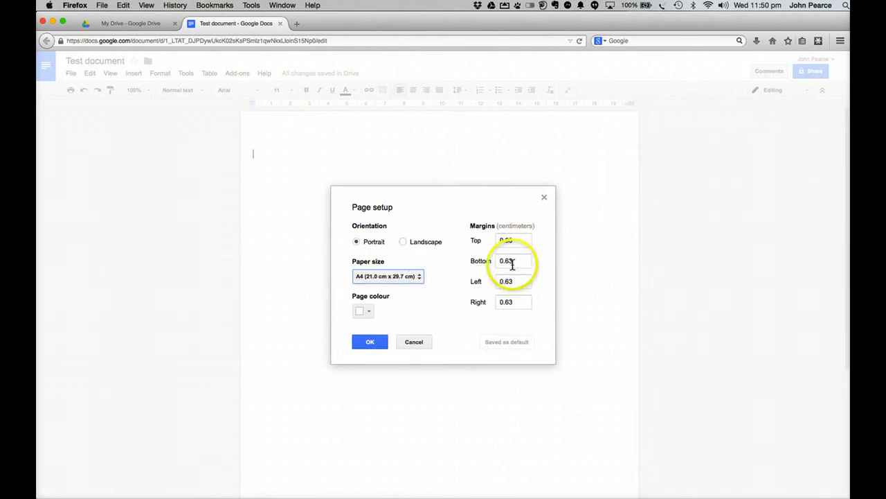
{"action": "left_click", "coordinate": [369, 311]}
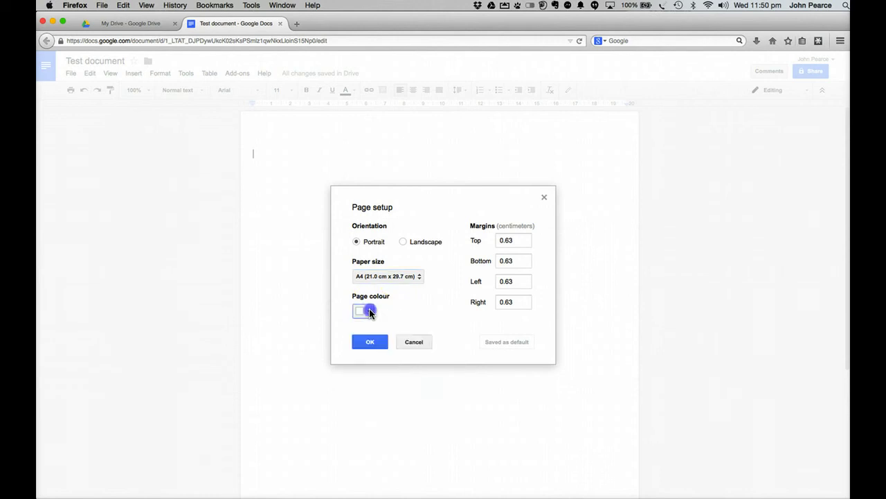
{"action": "left_click", "coordinate": [412, 341]}
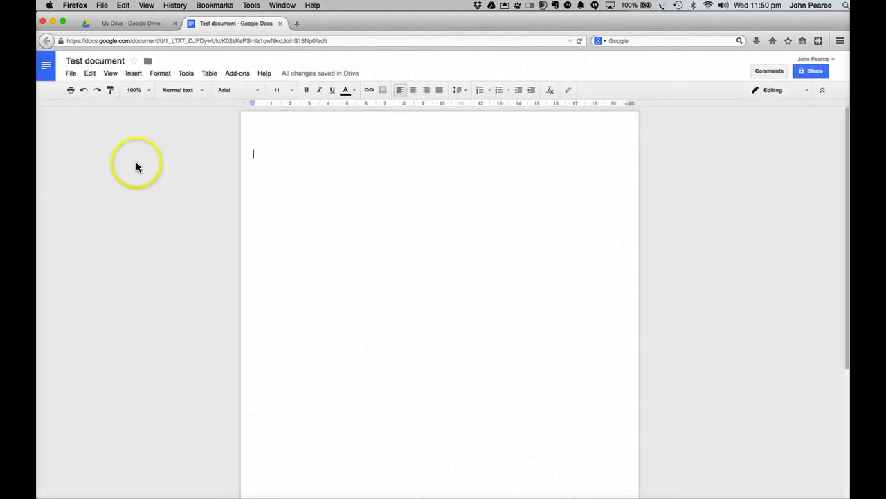
{"action": "left_click", "coordinate": [71, 73]}
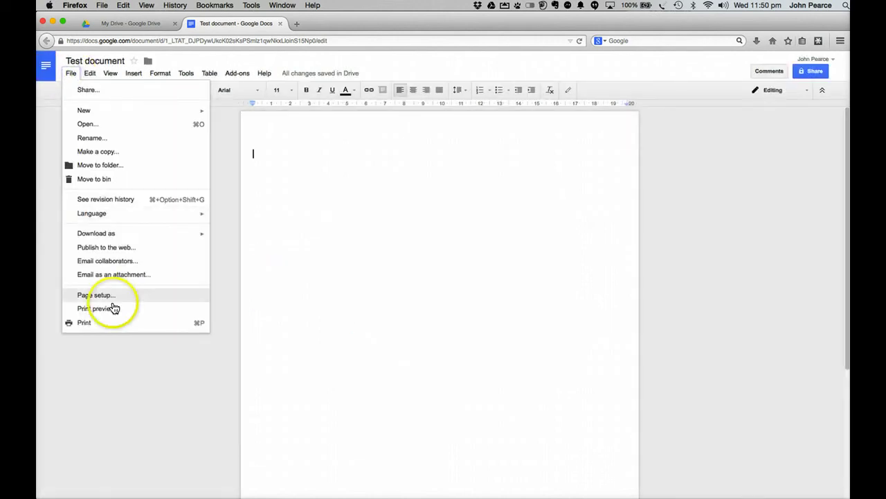
- Look through the Edit and View menus, then the Insert menu
{"action": "mouse_move", "coordinate": [90, 72]}
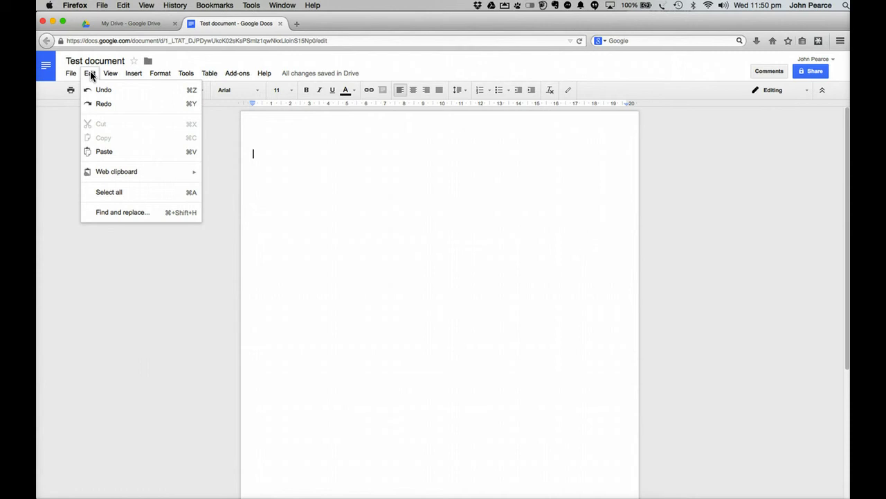
{"action": "left_click", "coordinate": [56, 151]}
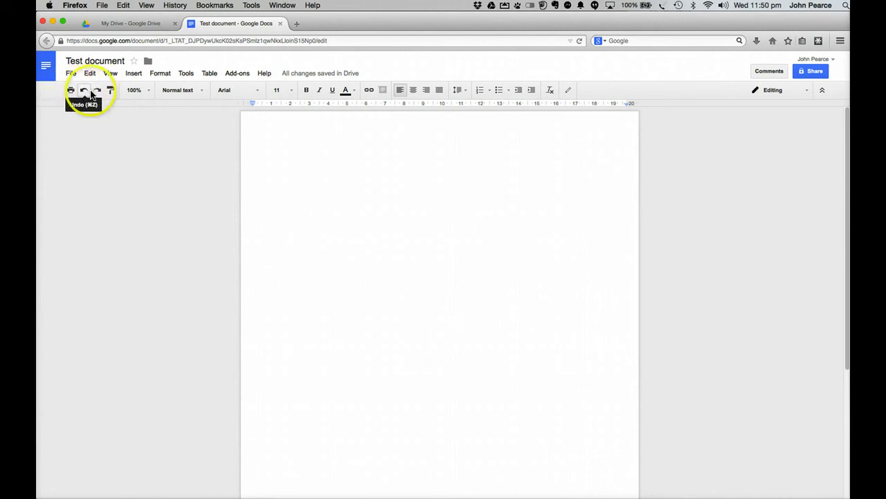
{"action": "left_click", "coordinate": [111, 73]}
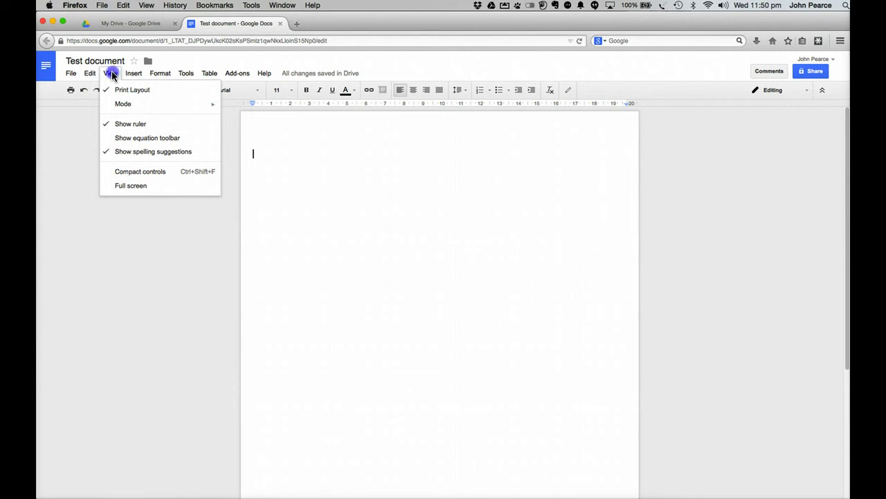
{"action": "left_click", "coordinate": [112, 73]}
{"action": "left_click", "coordinate": [133, 73]}
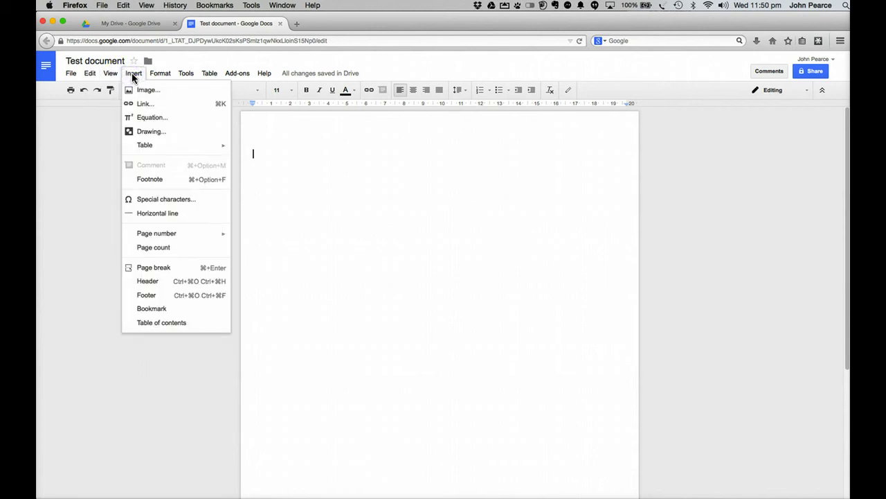
- In Insert image, search the web for 'penguins' and browse the results
{"action": "left_click", "coordinate": [140, 90]}
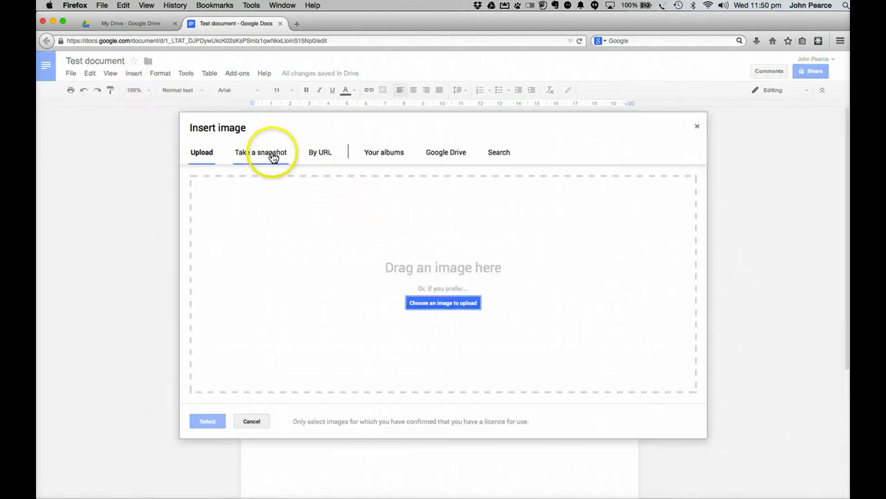
{"action": "left_click", "coordinate": [329, 158]}
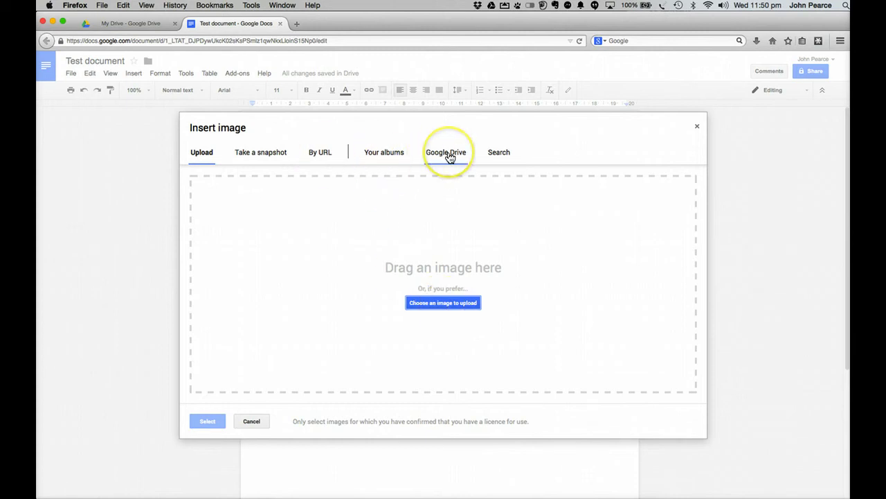
{"action": "left_click", "coordinate": [498, 157]}
{"action": "left_click", "coordinate": [284, 181]}
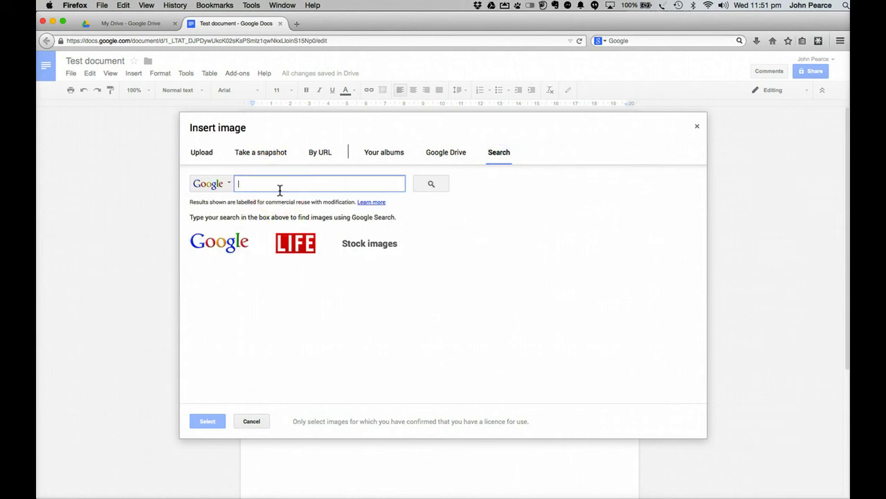
{"action": "type", "text": "penguins"}
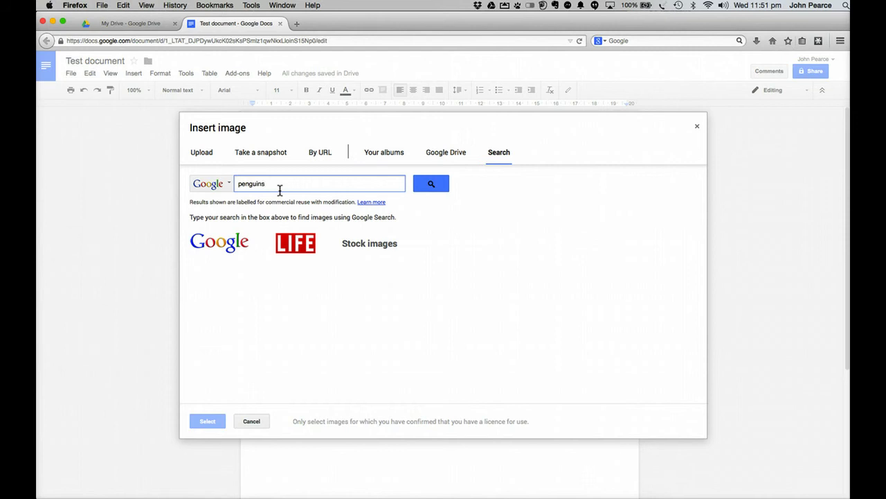
{"action": "key", "text": "Return"}
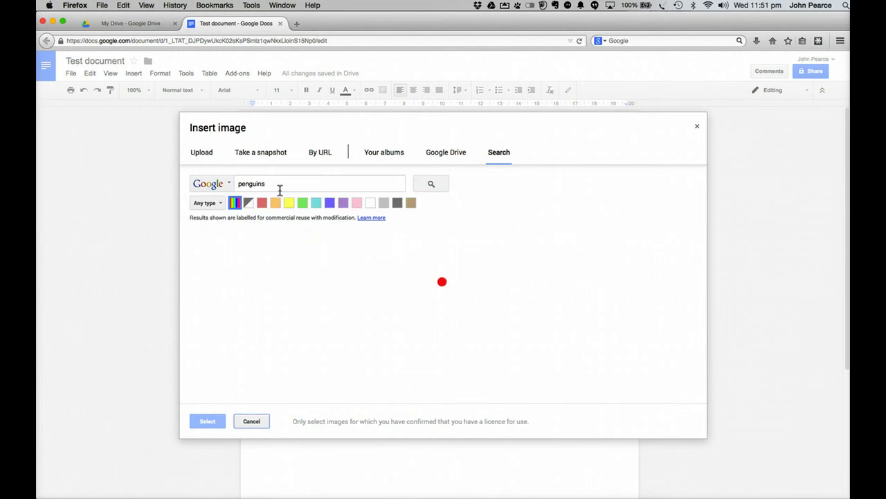
{"action": "left_click", "coordinate": [317, 241]}
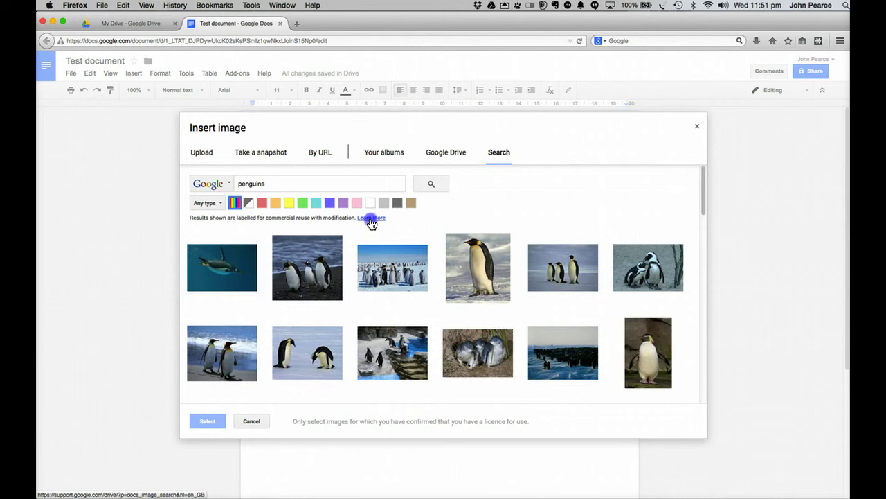
{"action": "left_click", "coordinate": [372, 219]}
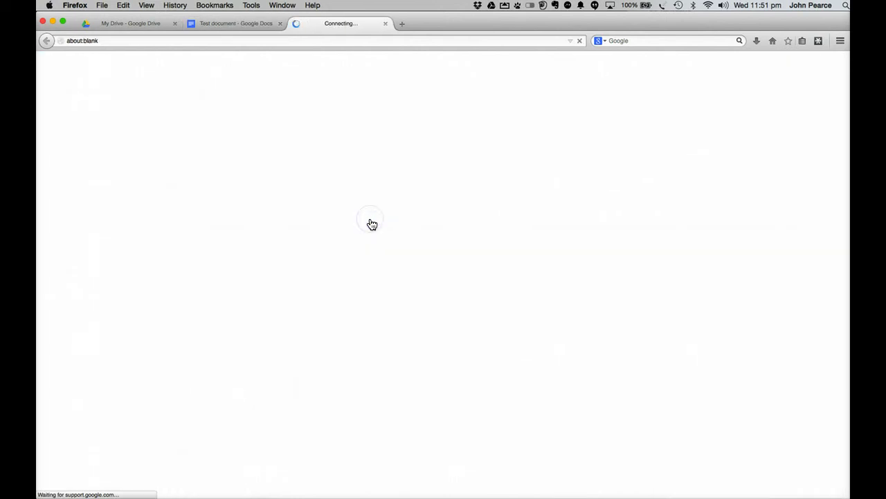
{"action": "left_click", "coordinate": [385, 24]}
{"action": "left_click", "coordinate": [326, 248]}
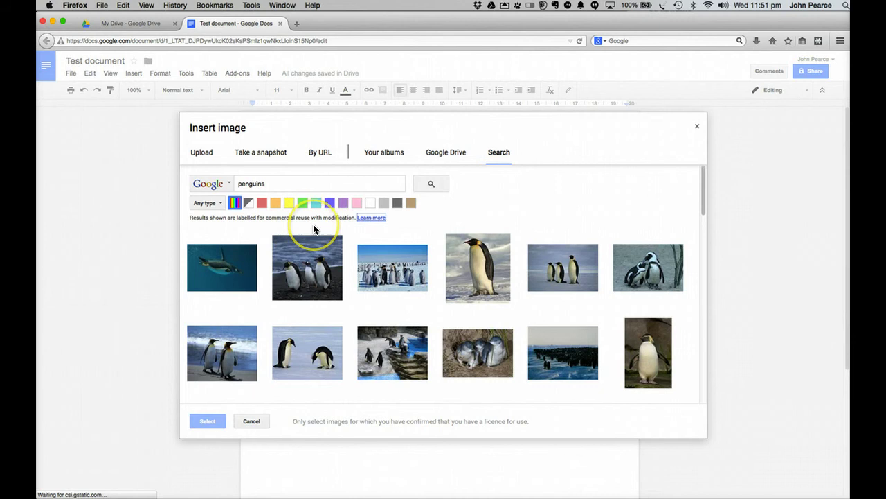
{"action": "left_click", "coordinate": [320, 241]}
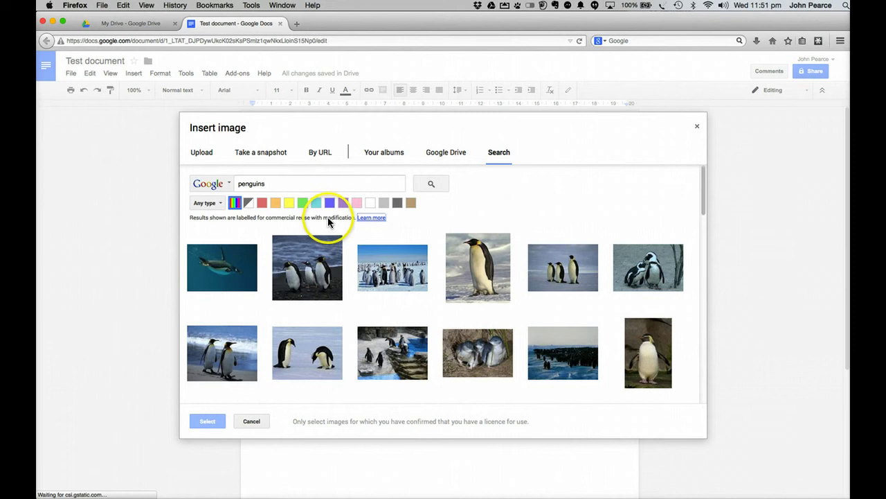
- Filter the results to clip art and insert the cartoon penguin holding an e-reader
{"action": "left_click", "coordinate": [220, 203]}
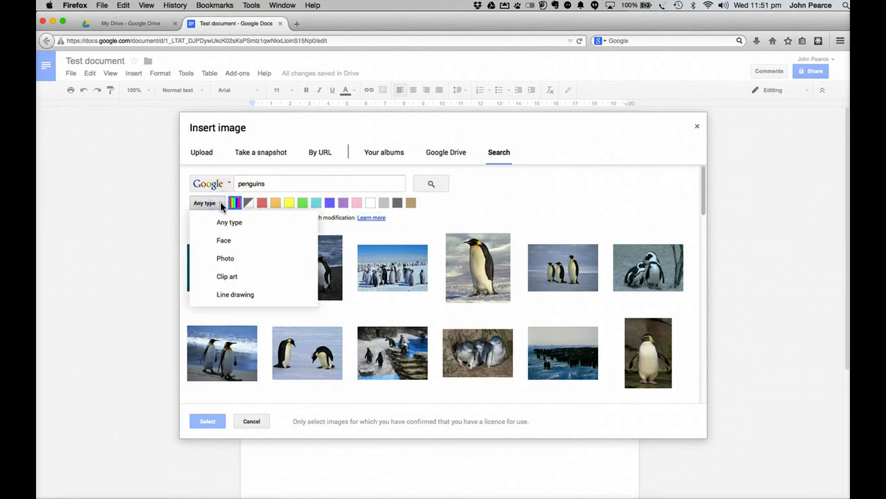
{"action": "left_click_drag", "start_coordinate": [222, 206], "coordinate": [229, 278]}
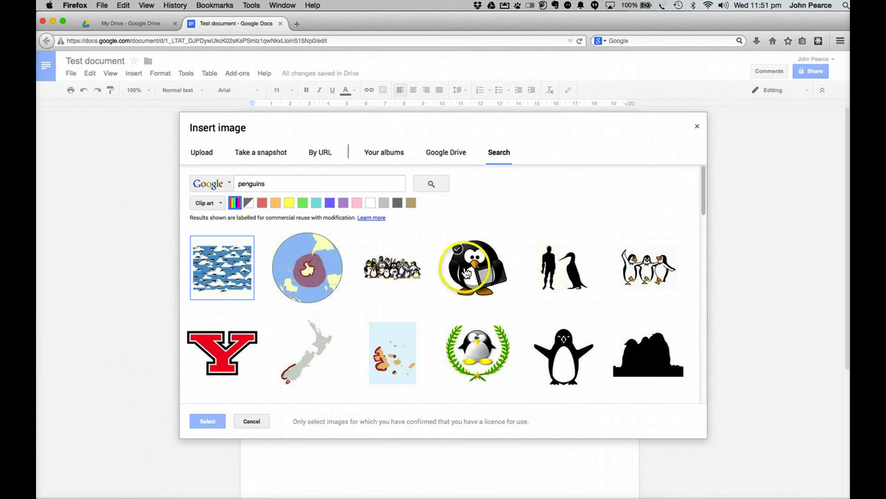
{"action": "left_click", "coordinate": [463, 267]}
{"action": "left_click", "coordinate": [209, 422]}
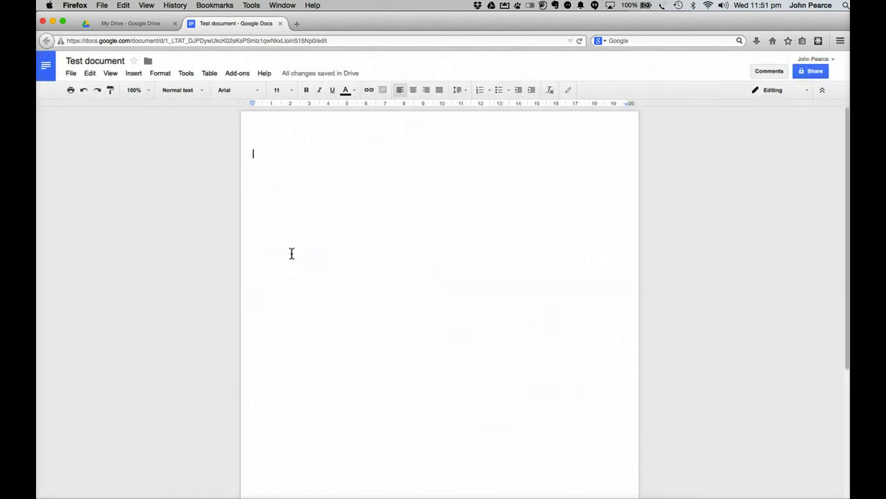
{"action": "left_click", "coordinate": [399, 271]}
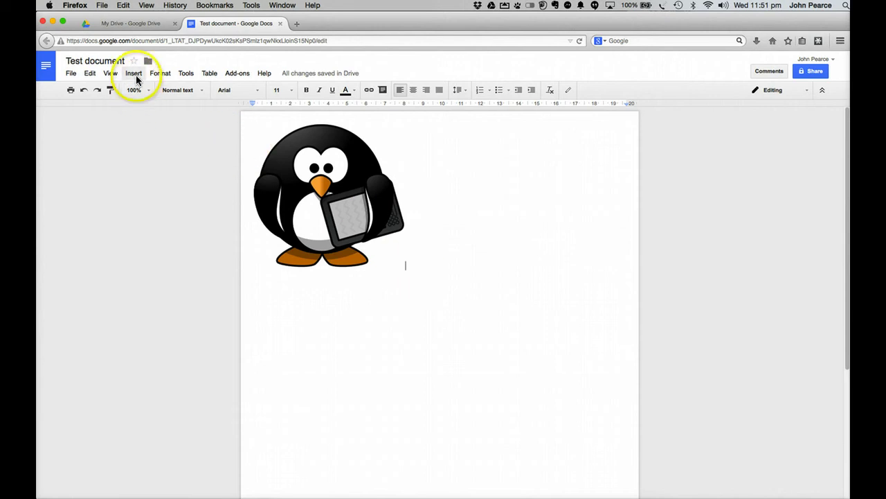
{"action": "left_click", "coordinate": [133, 73]}
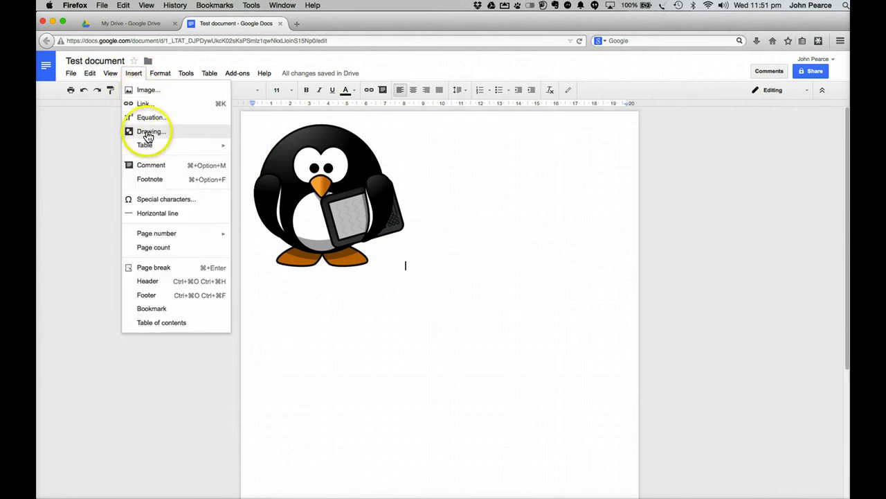
{"action": "mouse_move", "coordinate": [154, 147]}
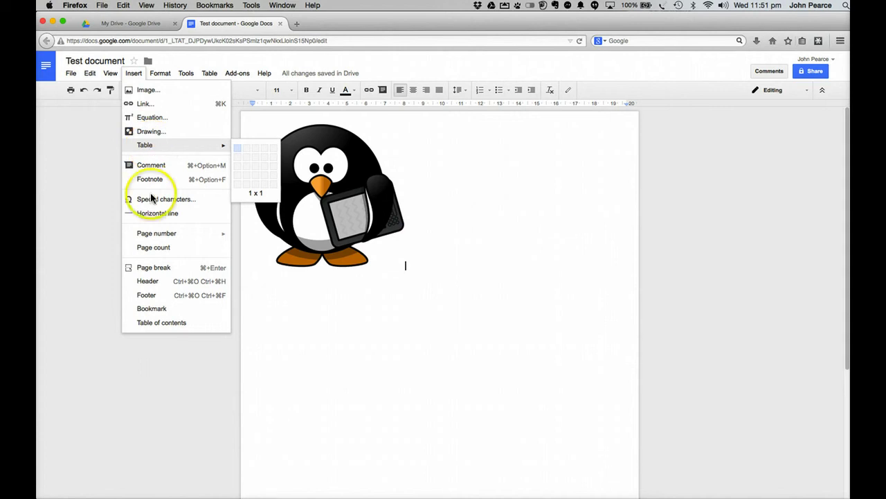
{"action": "mouse_move", "coordinate": [159, 234]}
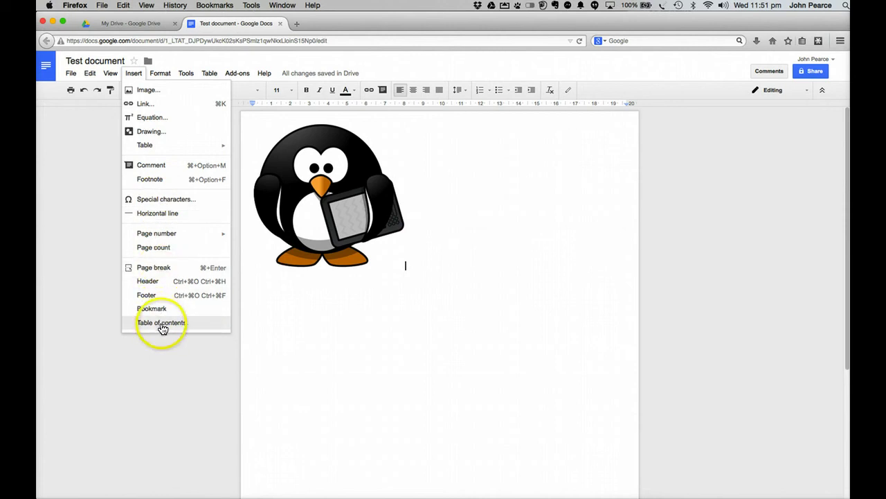
{"action": "mouse_move", "coordinate": [160, 75]}
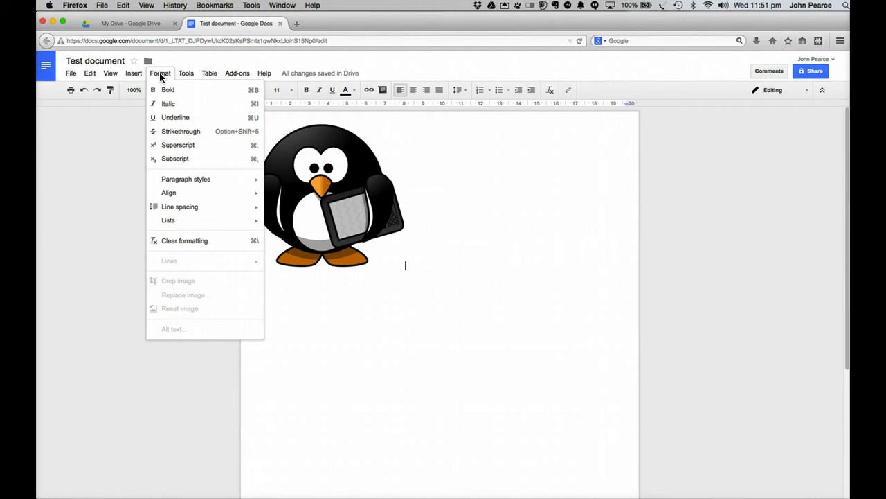
{"action": "left_click", "coordinate": [184, 74]}
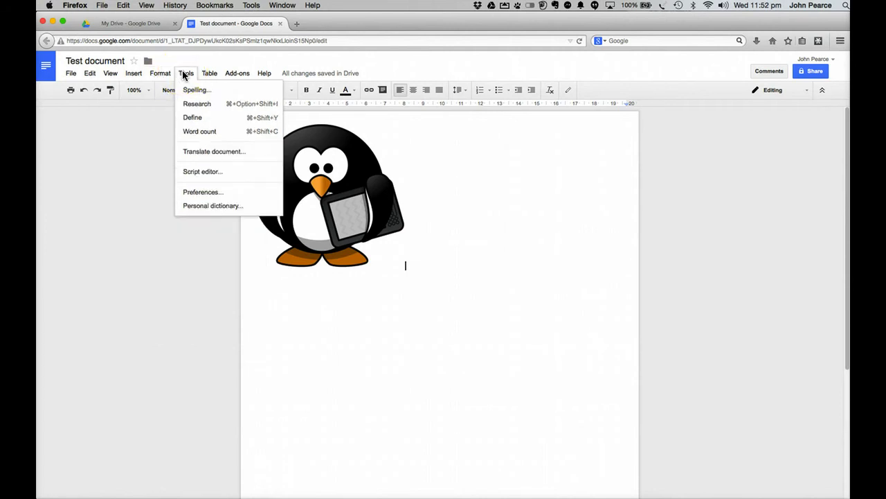
{"action": "left_click_drag", "start_coordinate": [184, 75], "coordinate": [197, 110]}
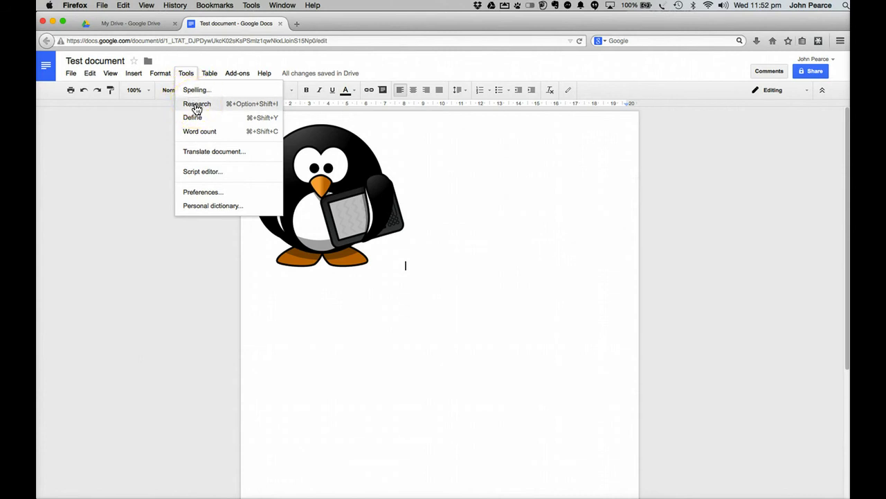
- Open the Research panel and search for climate change
{"action": "left_click", "coordinate": [197, 108]}
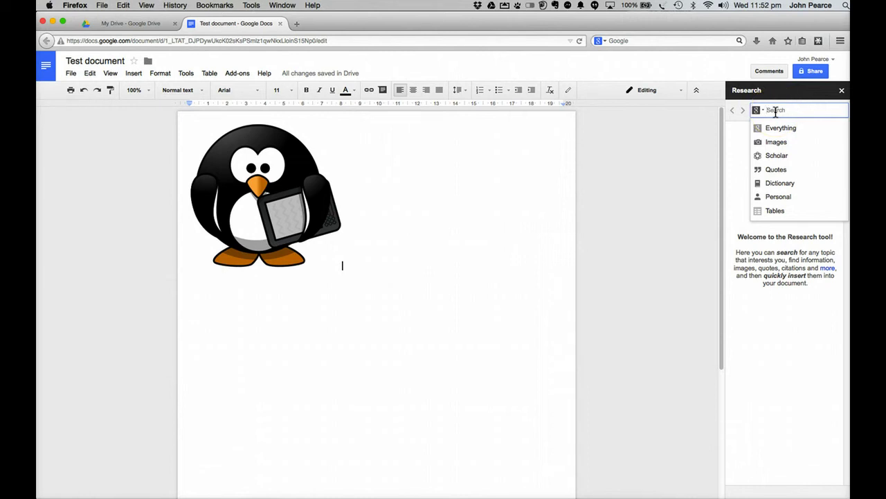
{"action": "type", "text": "d"}
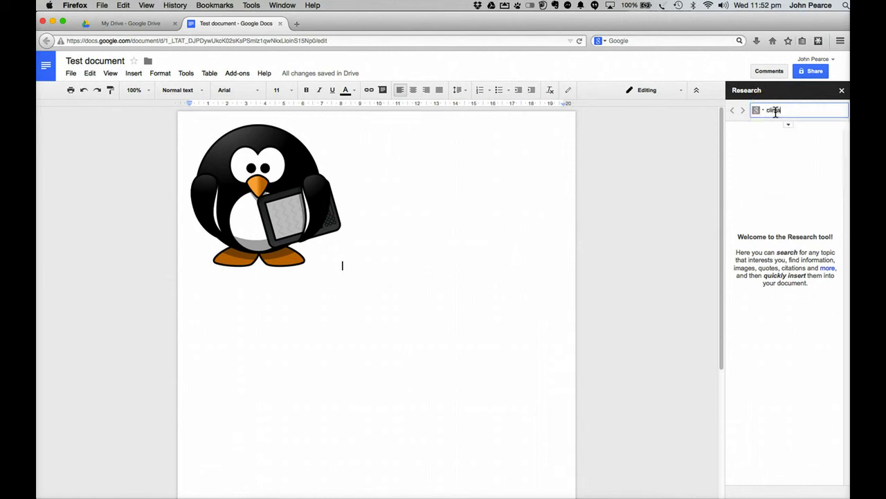
{"action": "type", "text": "limate change"}
{"action": "key", "text": "Return"}
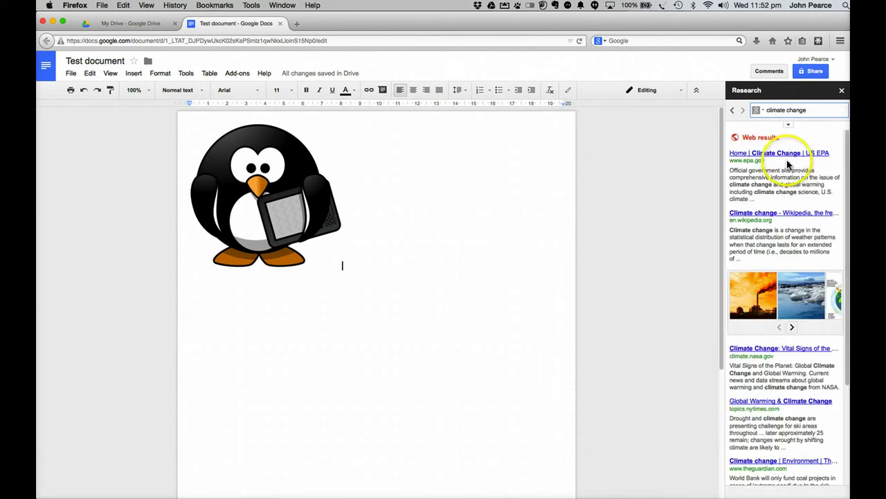
- Check the usage-rights filter, keep MLA citation format, and scroll the web results
{"action": "left_click", "coordinate": [788, 124]}
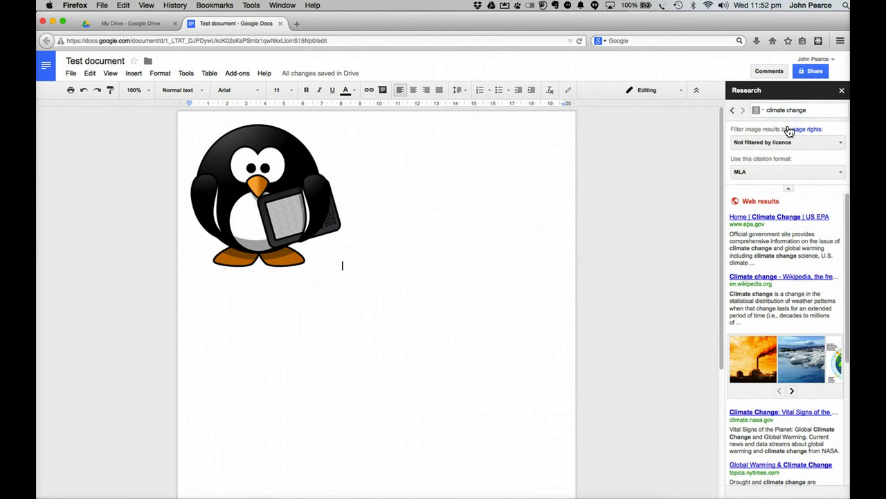
{"action": "left_click", "coordinate": [841, 143]}
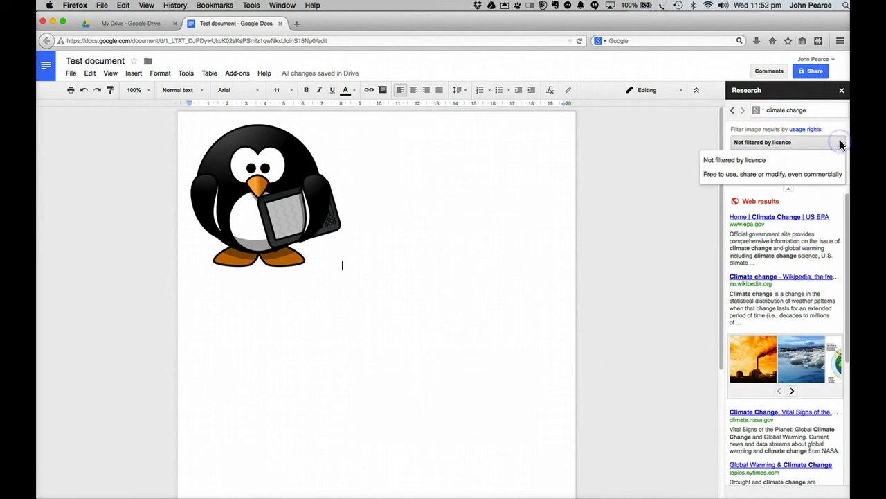
{"action": "left_click", "coordinate": [840, 143]}
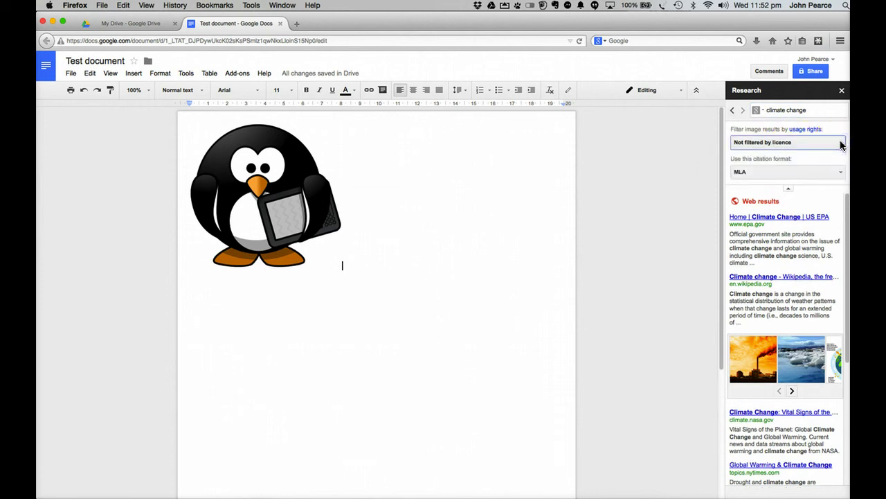
{"action": "left_click", "coordinate": [841, 142]}
{"action": "left_click", "coordinate": [840, 143]}
{"action": "left_click", "coordinate": [841, 173]}
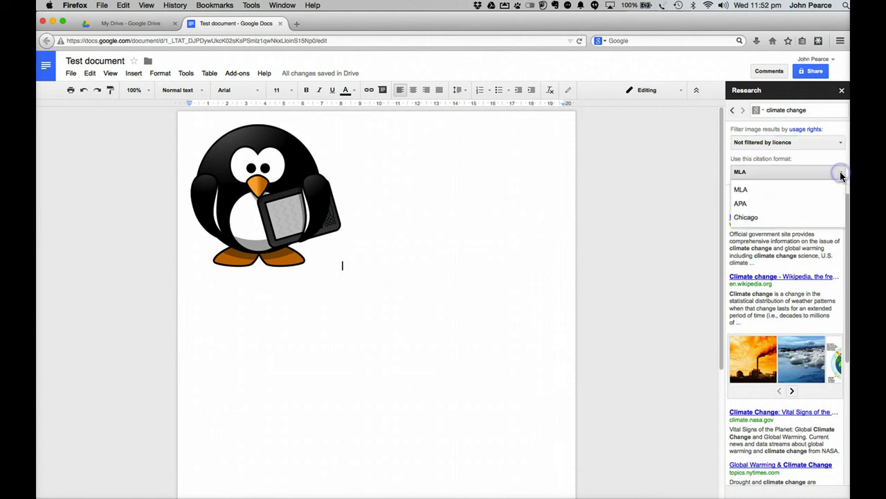
{"action": "left_click", "coordinate": [839, 173]}
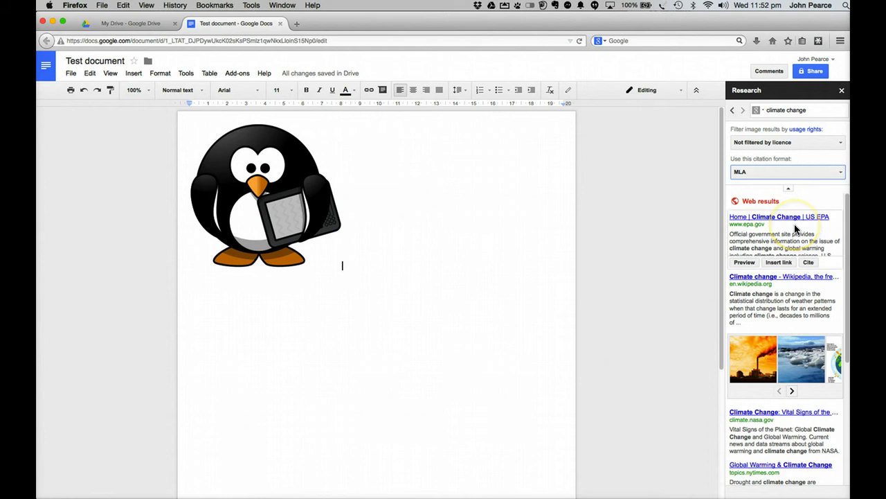
{"action": "scroll", "coordinate": [795, 224], "scroll_direction": "down", "scroll_amount": 2}
{"action": "scroll", "coordinate": [794, 224], "scroll_direction": "down", "scroll_amount": 5}
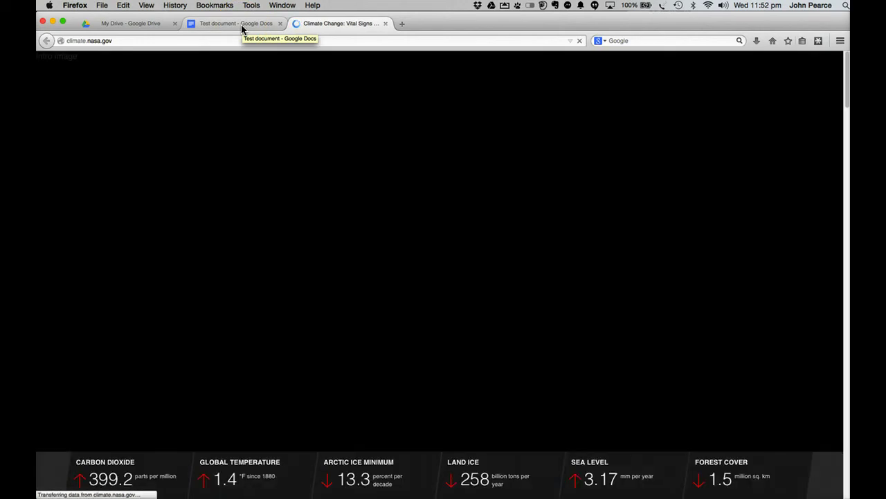
- Return to the Test document and close Tools > Preferences without changing any setting
{"action": "left_click", "coordinate": [242, 26]}
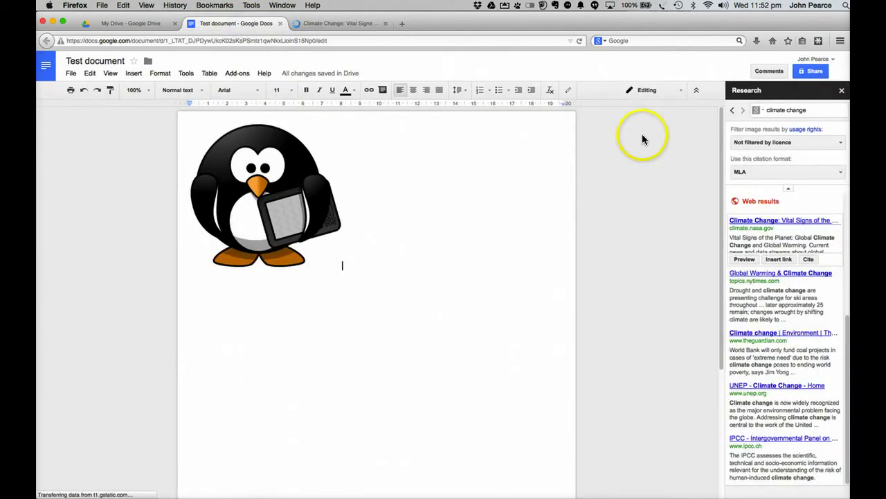
{"action": "left_click", "coordinate": [186, 73]}
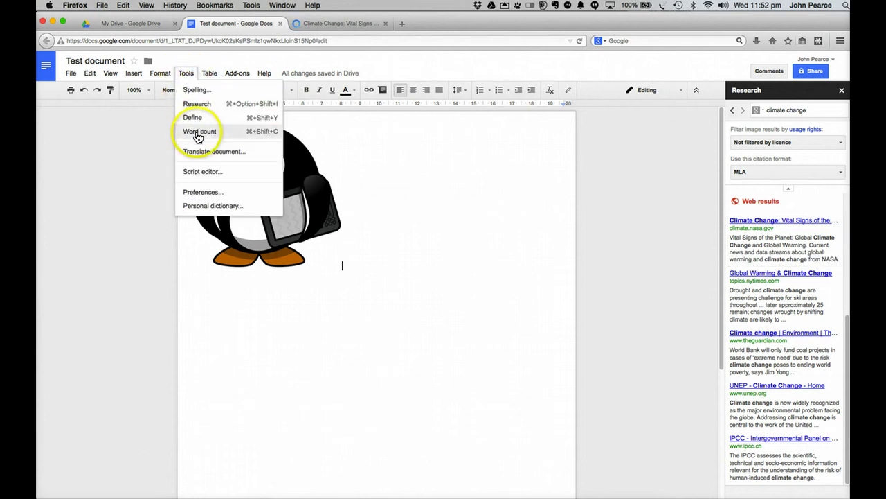
{"action": "left_click", "coordinate": [212, 199]}
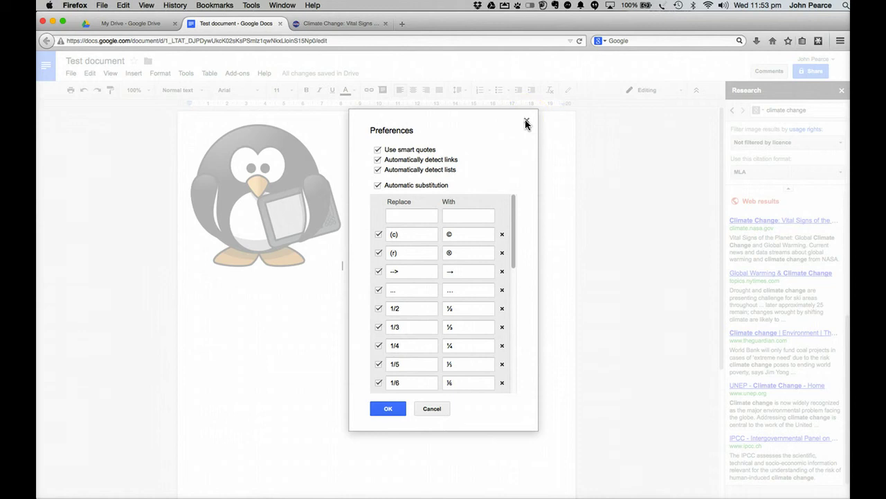
{"action": "left_click", "coordinate": [429, 409]}
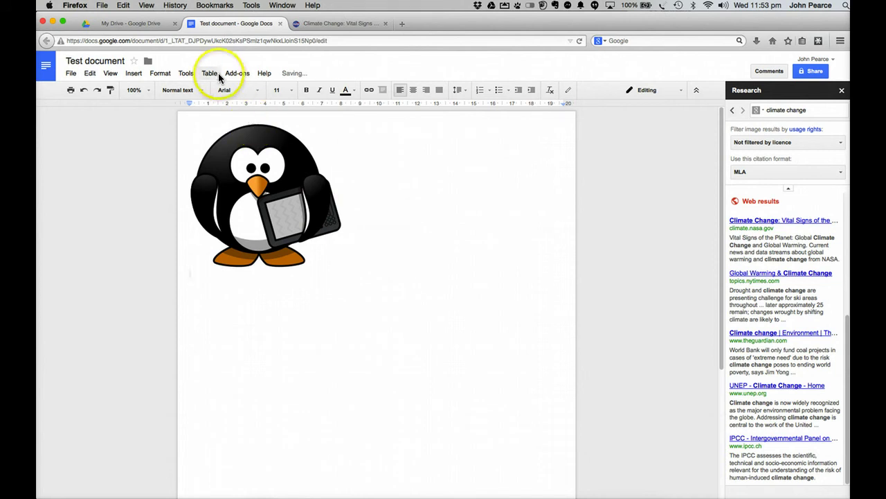
- Insert a 3 x 4 table below the penguin image
{"action": "left_click", "coordinate": [210, 74]}
{"action": "mouse_move", "coordinate": [215, 93]}
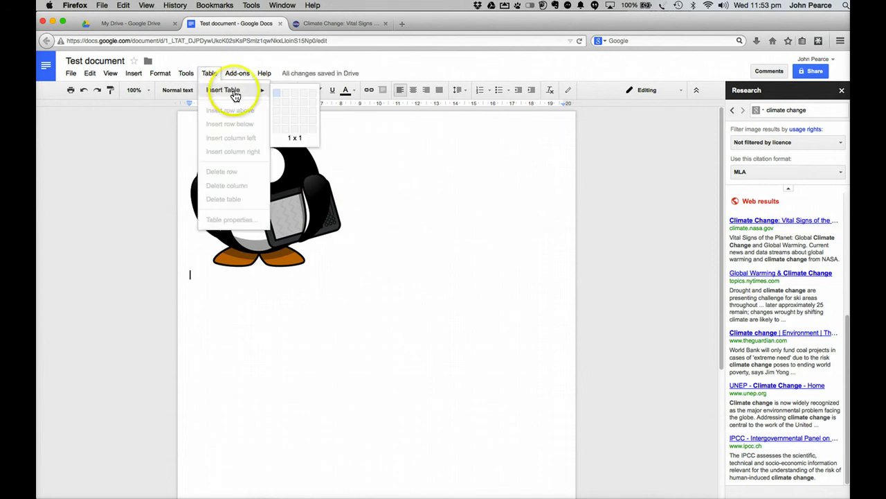
{"action": "left_click", "coordinate": [293, 124]}
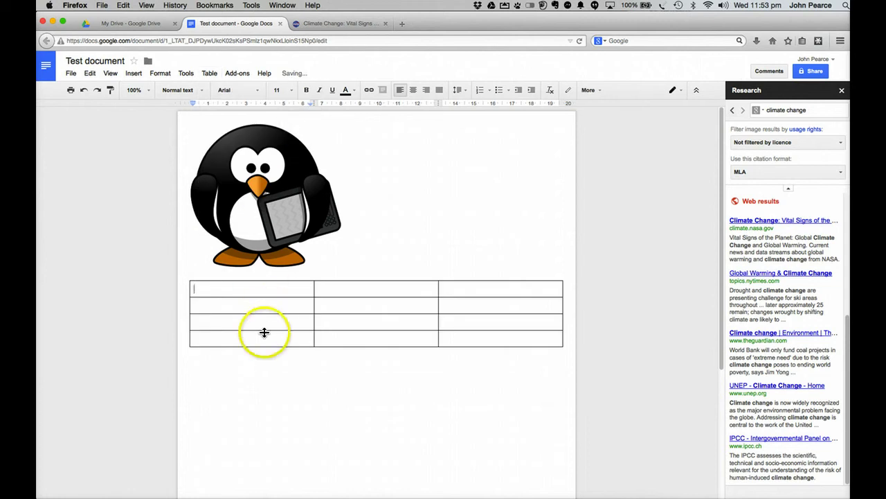
- Insert a row above, then delete the extra row so the table stays four rows
{"action": "left_click", "coordinate": [210, 72]}
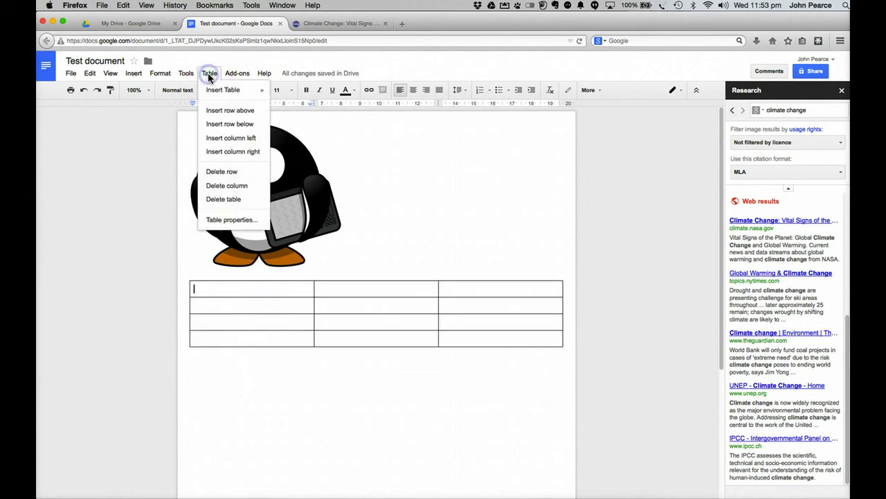
{"action": "left_click", "coordinate": [217, 111]}
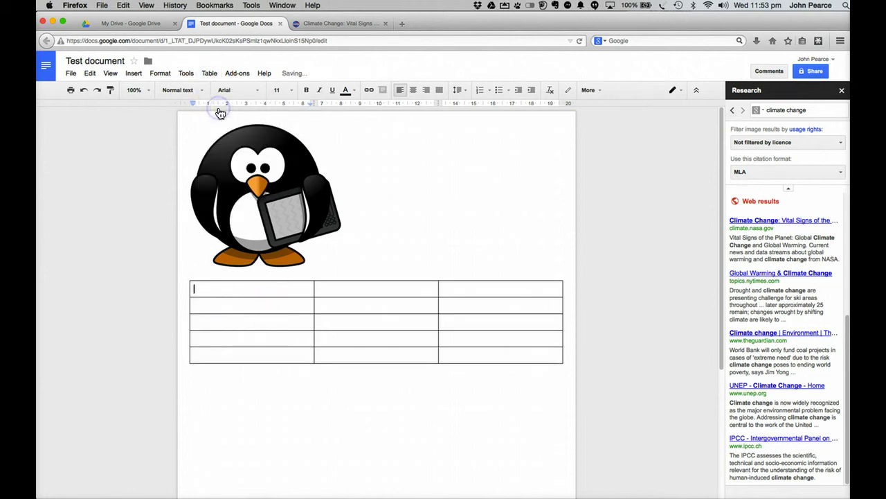
{"action": "left_click", "coordinate": [211, 75]}
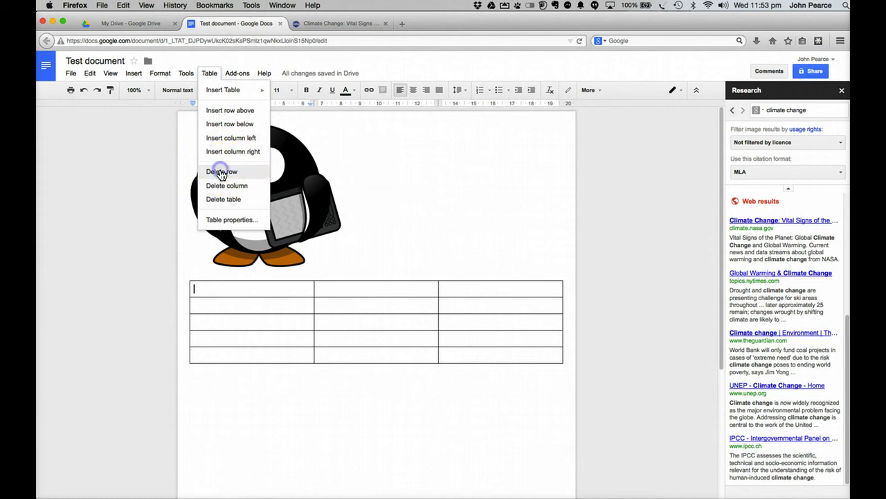
{"action": "left_click", "coordinate": [222, 172]}
{"action": "left_click", "coordinate": [209, 73]}
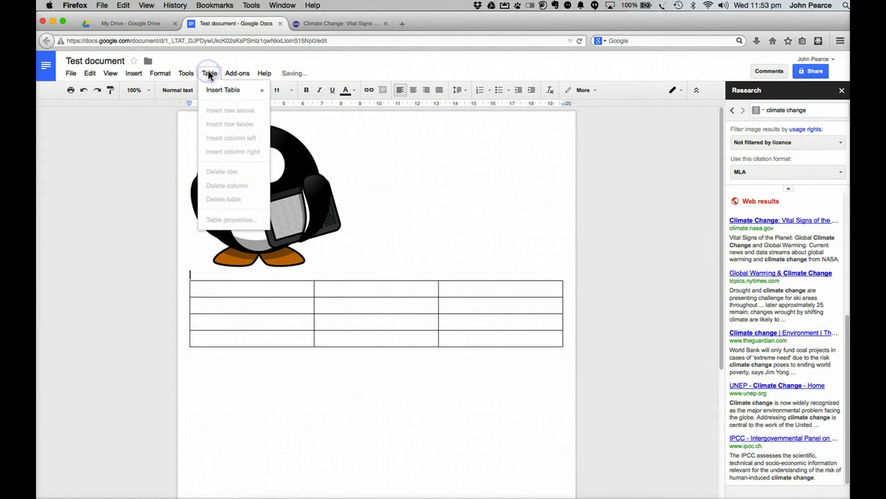
{"action": "mouse_move", "coordinate": [233, 75]}
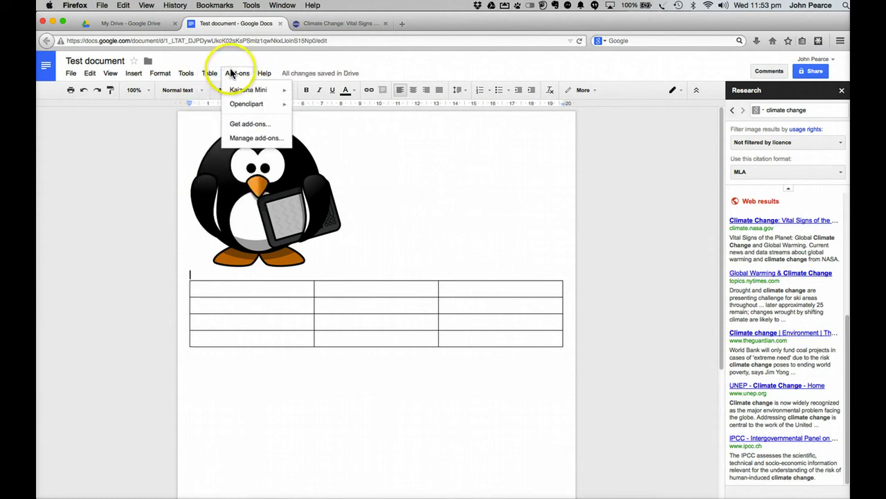
- Search Openclipart for 'art', then close the Clipart sidebar without inserting an image
{"action": "left_click", "coordinate": [247, 106]}
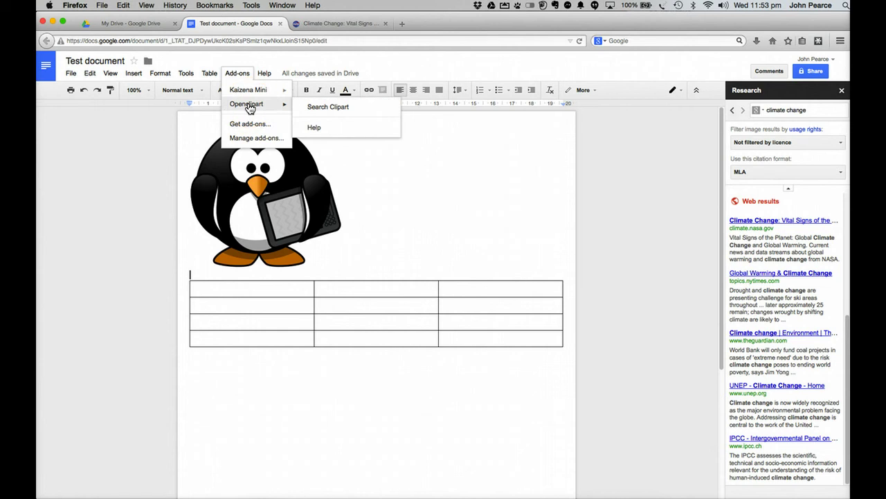
{"action": "left_click", "coordinate": [323, 108]}
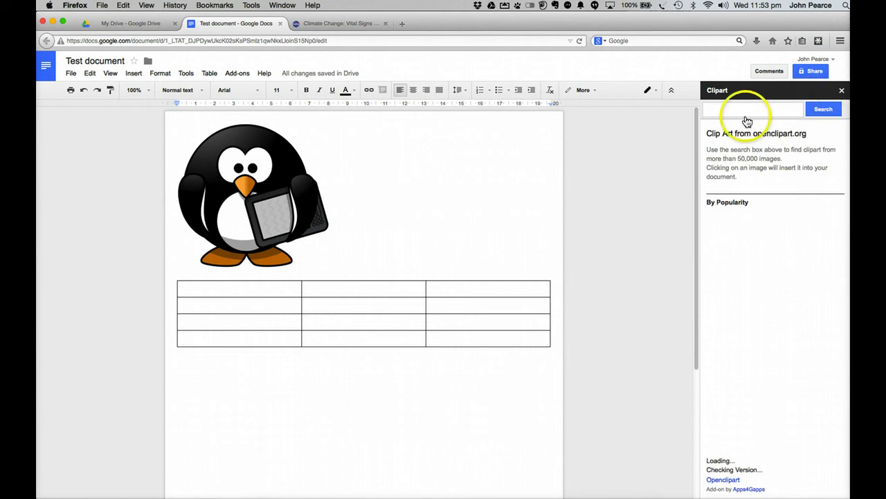
{"action": "left_click", "coordinate": [738, 110]}
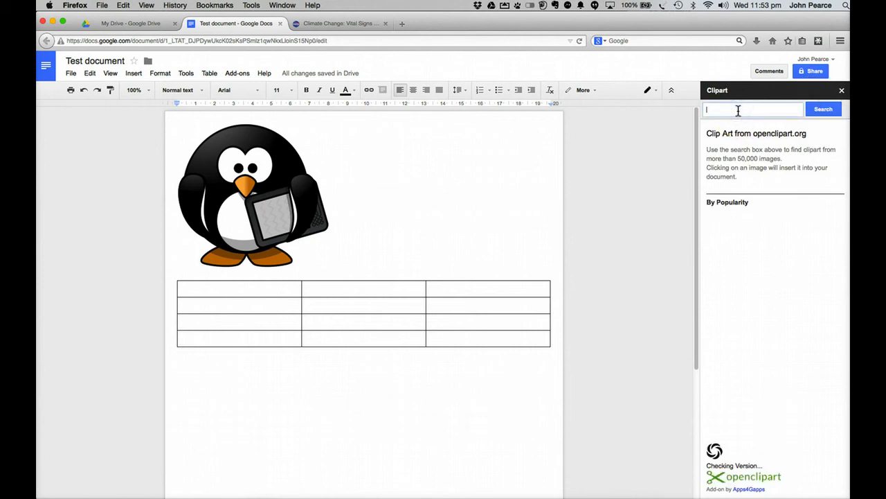
{"action": "type", "text": "art"}
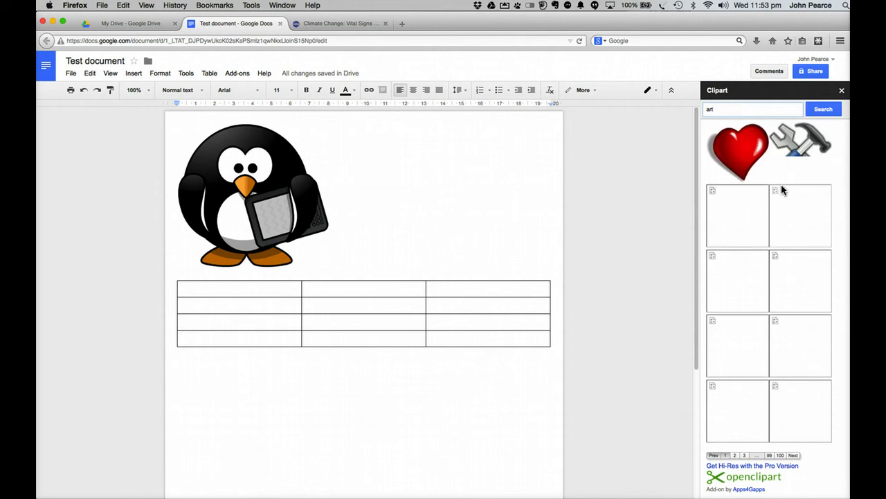
{"action": "left_click", "coordinate": [723, 97]}
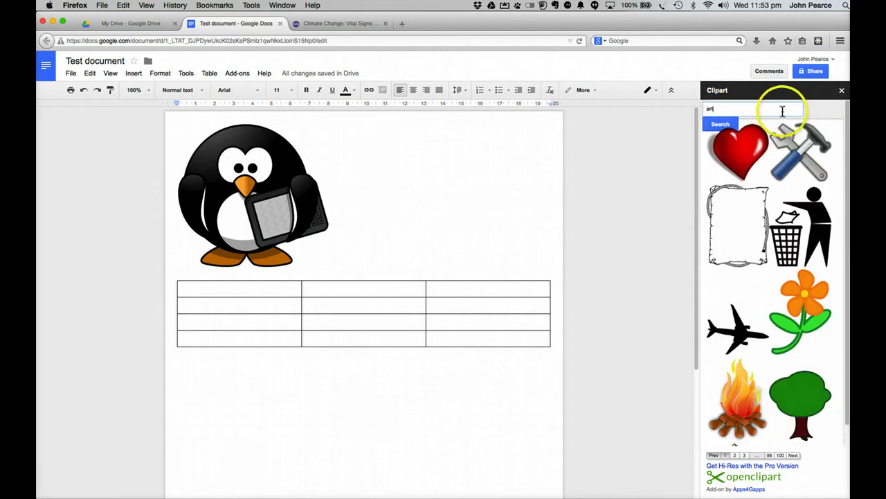
{"action": "left_click", "coordinate": [841, 90]}
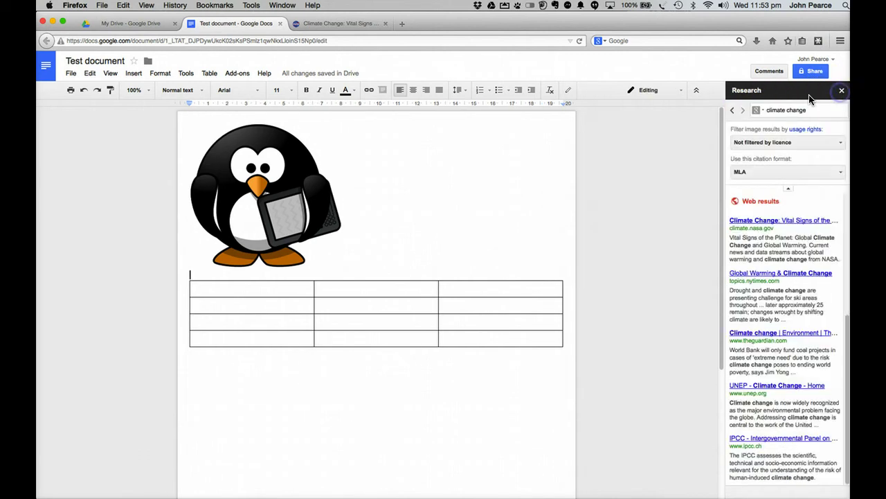
- Close the Research sidebar and view the EasyBib add-on in the Get add-ons gallery
{"action": "left_click", "coordinate": [842, 90]}
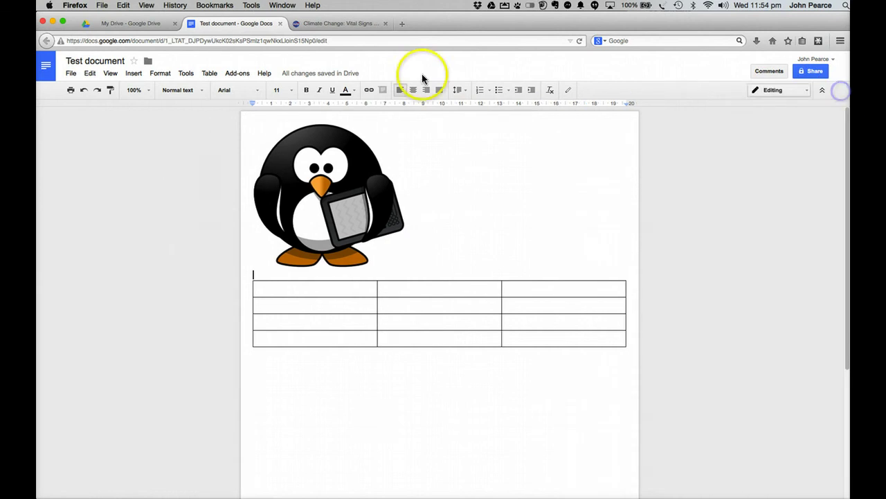
{"action": "left_click", "coordinate": [237, 74]}
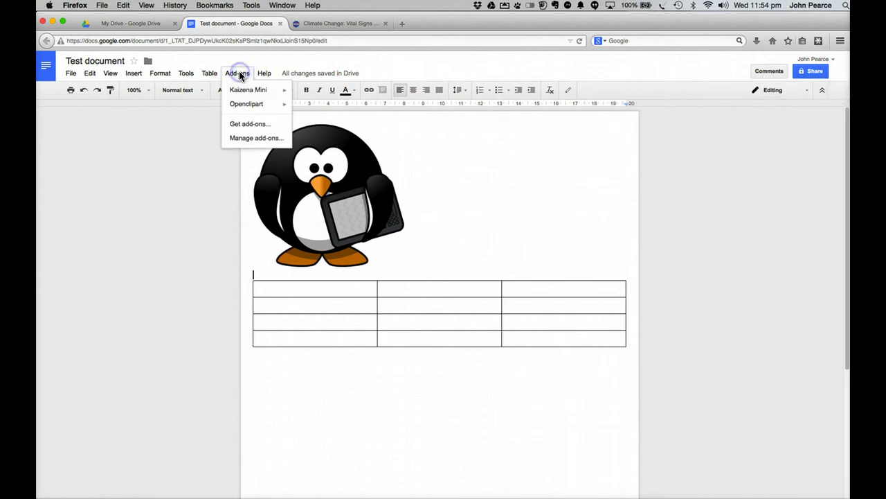
{"action": "left_click", "coordinate": [249, 123]}
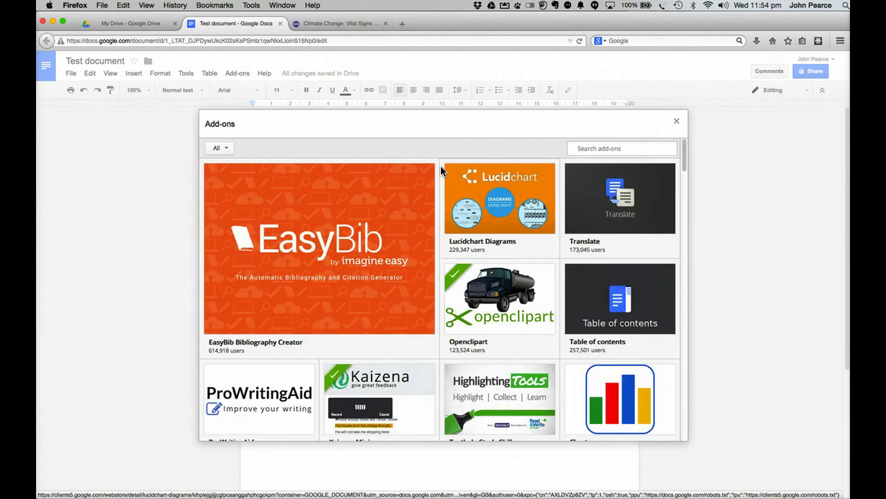
{"action": "left_click", "coordinate": [365, 262]}
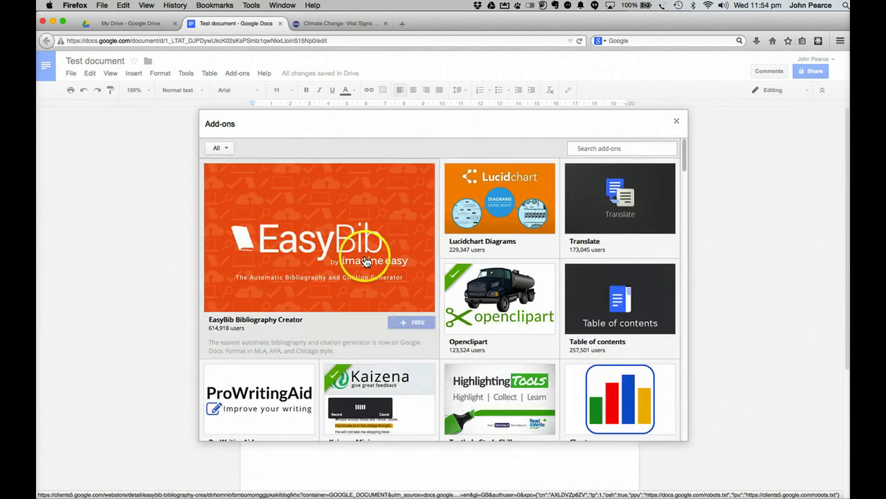
- Browse further down to view Kaizena Mini, then close the gallery without installing anything
{"action": "scroll", "coordinate": [478, 275], "scroll_direction": "down", "scroll_amount": 2}
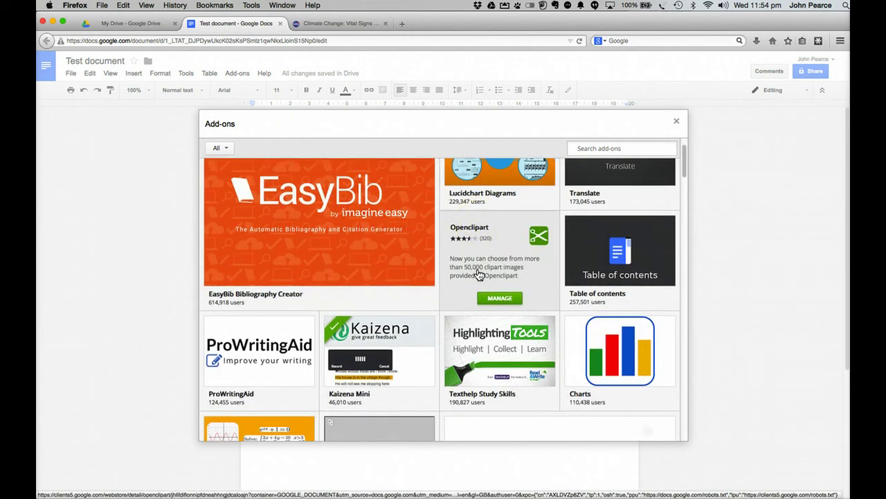
{"action": "scroll", "coordinate": [479, 275], "scroll_direction": "down", "scroll_amount": 5}
{"action": "left_click", "coordinate": [389, 250]}
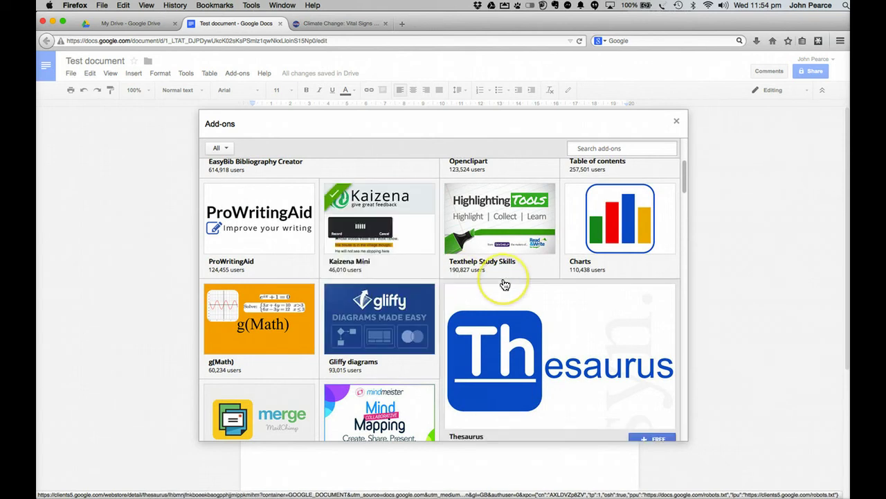
{"action": "scroll", "coordinate": [503, 283], "scroll_direction": "down", "scroll_amount": 4}
{"action": "scroll", "coordinate": [504, 284], "scroll_direction": "down", "scroll_amount": 14}
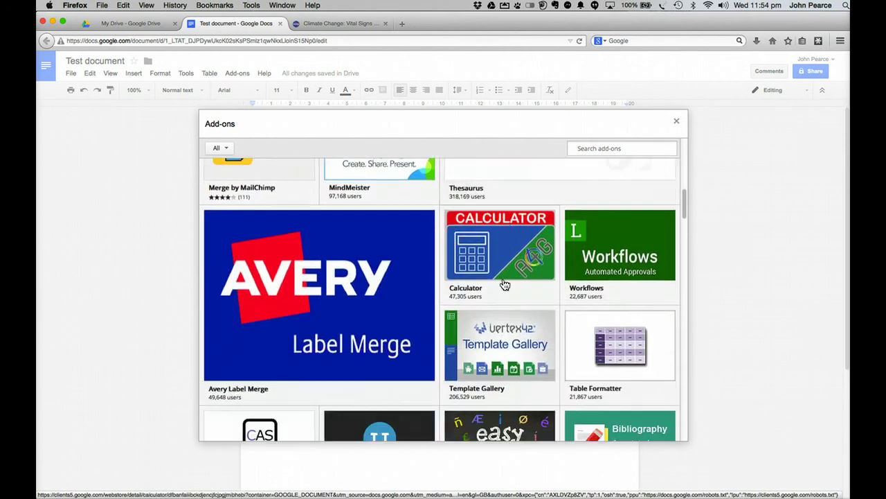
{"action": "scroll", "coordinate": [505, 284], "scroll_direction": "down", "scroll_amount": 14}
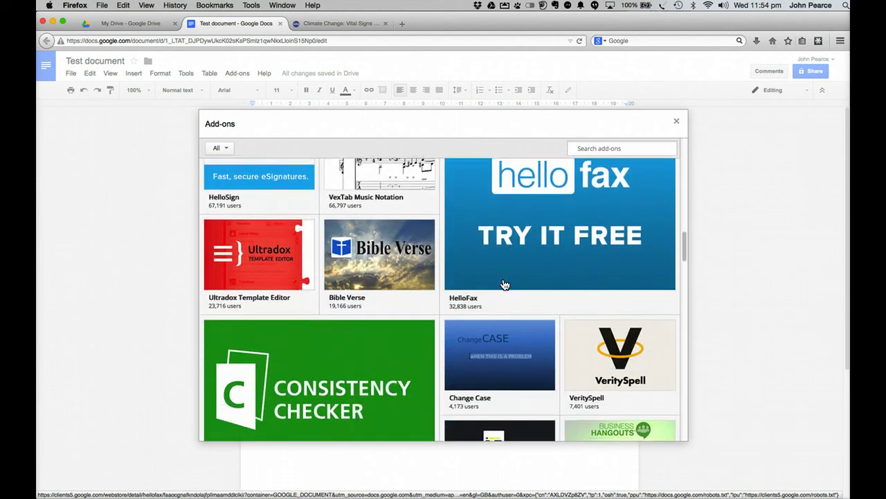
{"action": "scroll", "coordinate": [505, 284], "scroll_direction": "down", "scroll_amount": 11}
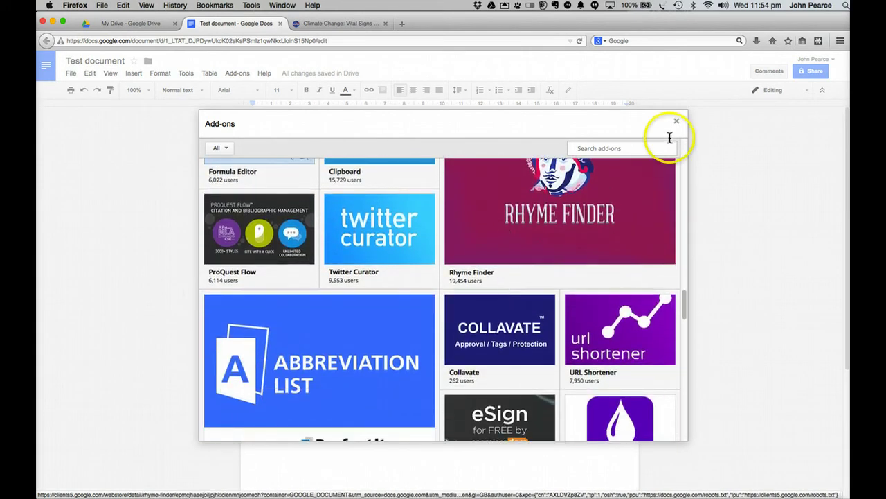
{"action": "left_click", "coordinate": [675, 122]}
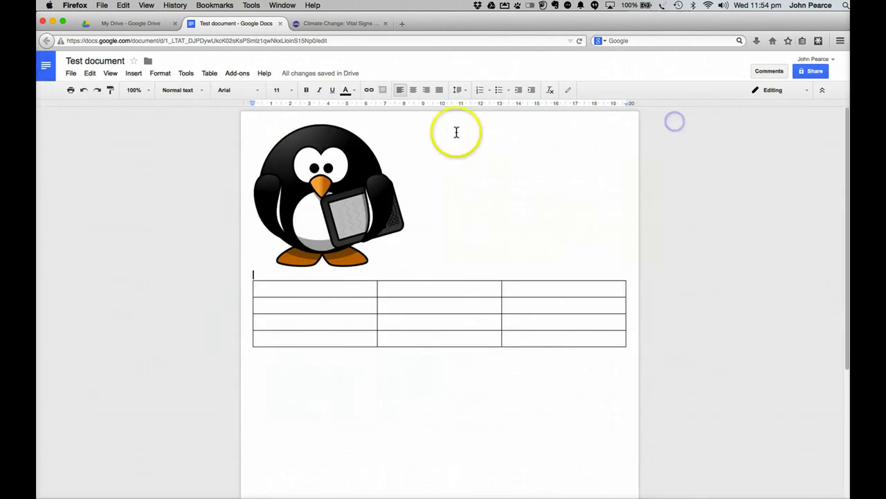
- Dismiss the Help menu and undo four times, removing the table and penguin image
{"action": "left_click", "coordinate": [263, 75]}
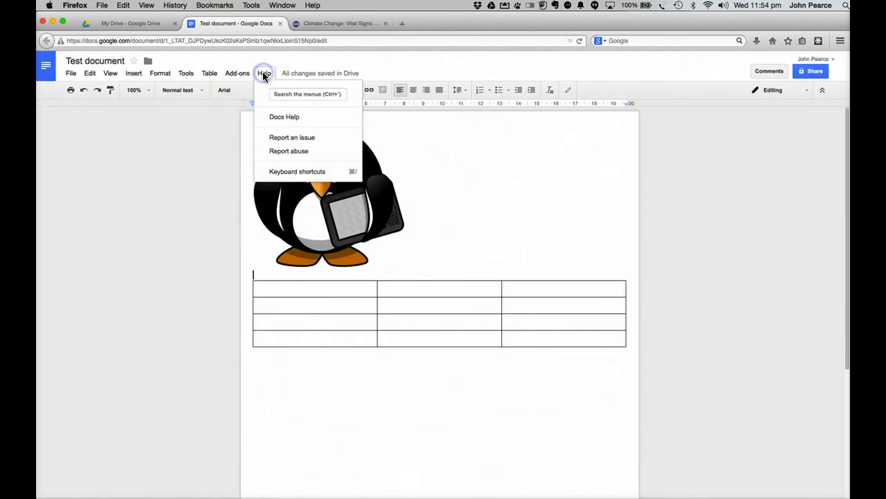
{"action": "left_click", "coordinate": [281, 122]}
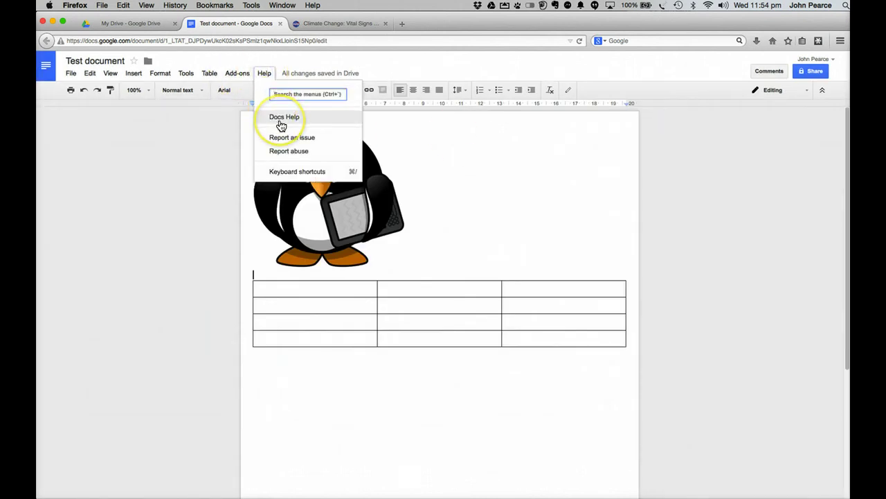
{"action": "left_click", "coordinate": [703, 191]}
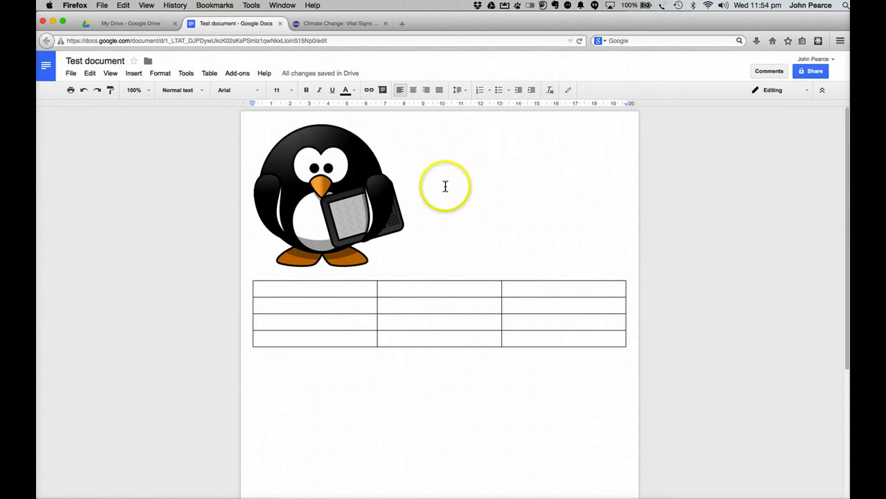
{"action": "left_click", "coordinate": [83, 91]}
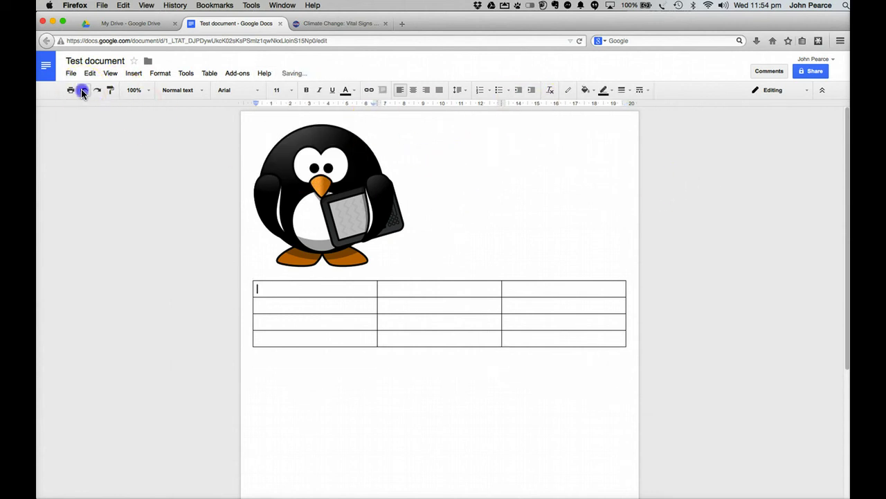
{"action": "left_click", "coordinate": [83, 91]}
{"action": "left_click", "coordinate": [82, 91]}
{"action": "left_click", "coordinate": [82, 91]}
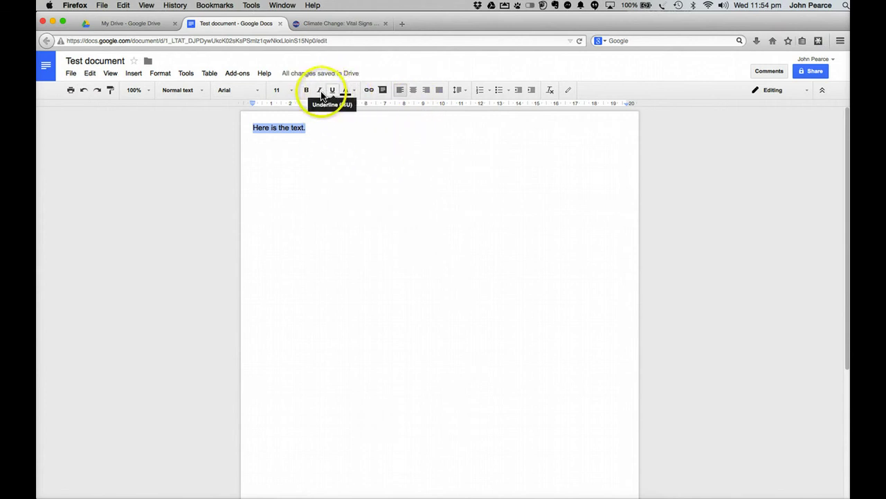
- Make the sentence 30-point bold, then clear formatting from 'is the text.'
{"action": "left_click", "coordinate": [292, 90]}
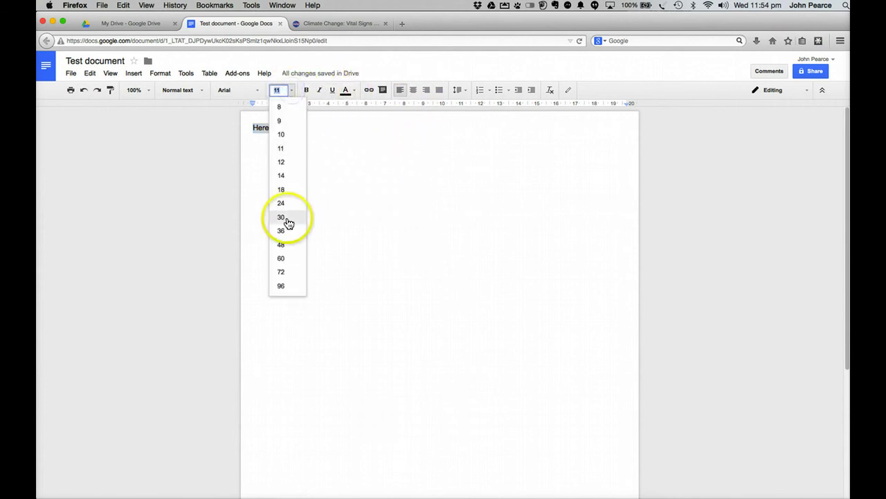
{"action": "left_click", "coordinate": [284, 218]}
{"action": "left_click", "coordinate": [306, 90]}
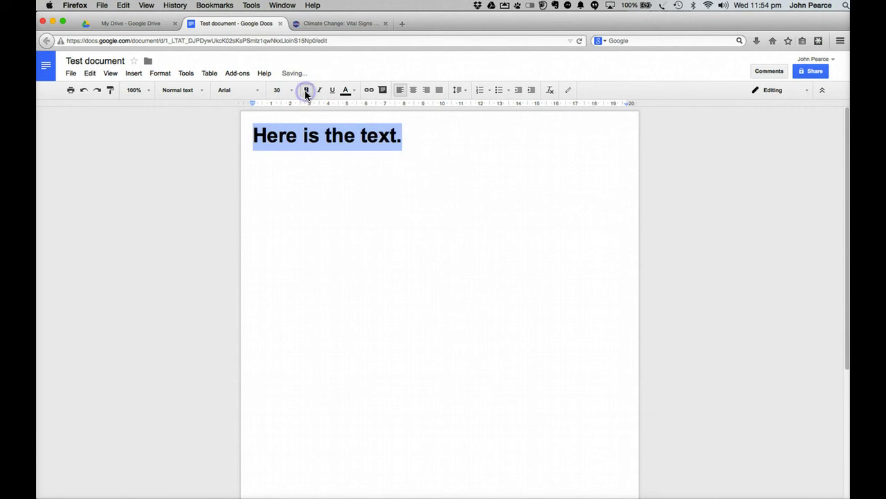
{"action": "left_click", "coordinate": [536, 138]}
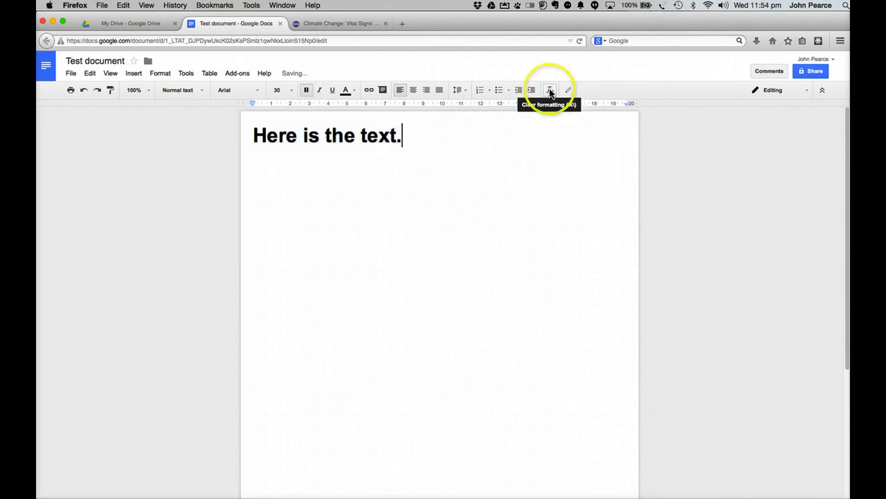
{"action": "left_click_drag", "start_coordinate": [404, 135], "coordinate": [302, 134]}
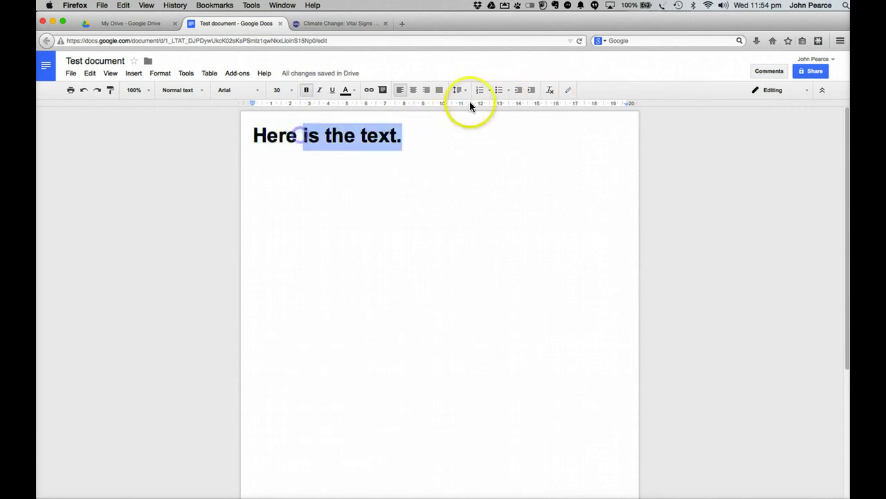
{"action": "left_click", "coordinate": [548, 90]}
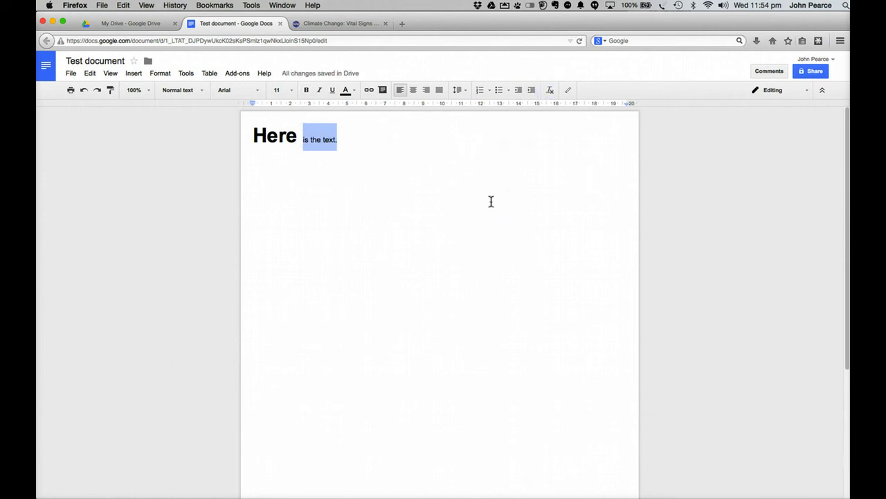
{"action": "left_click", "coordinate": [366, 74]}
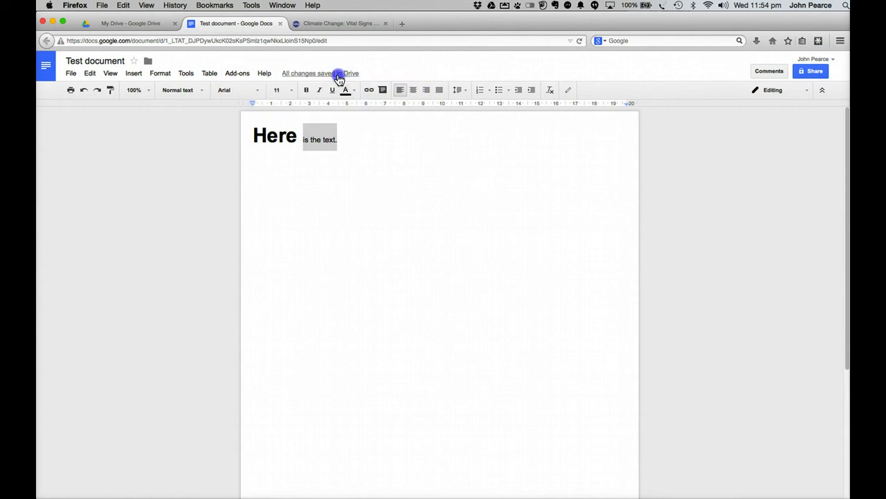
{"action": "mouse_move", "coordinate": [333, 77]}
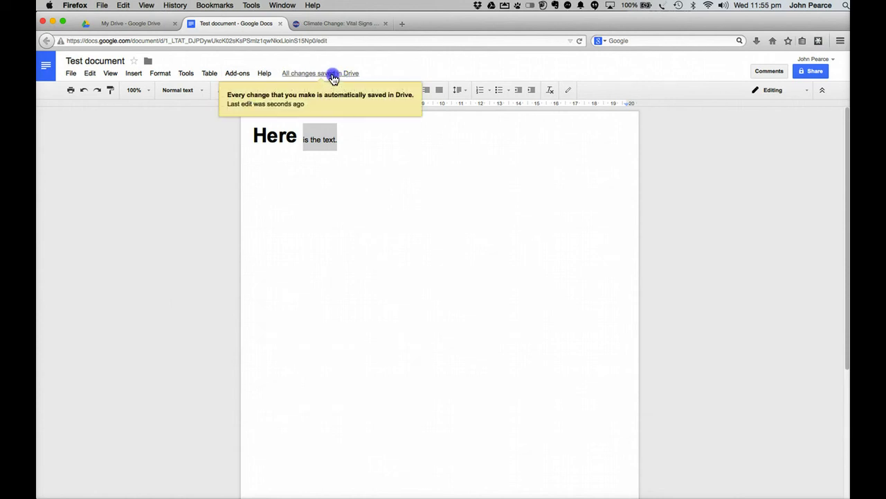
{"action": "triple_click", "coordinate": [378, 138]}
{"action": "left_click", "coordinate": [434, 172]}
{"action": "left_click", "coordinate": [72, 74]}
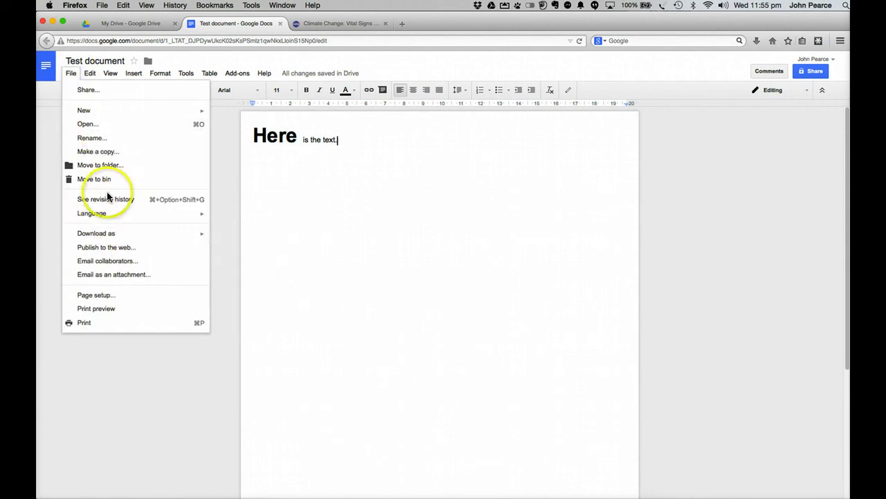
{"action": "left_click", "coordinate": [450, 185]}
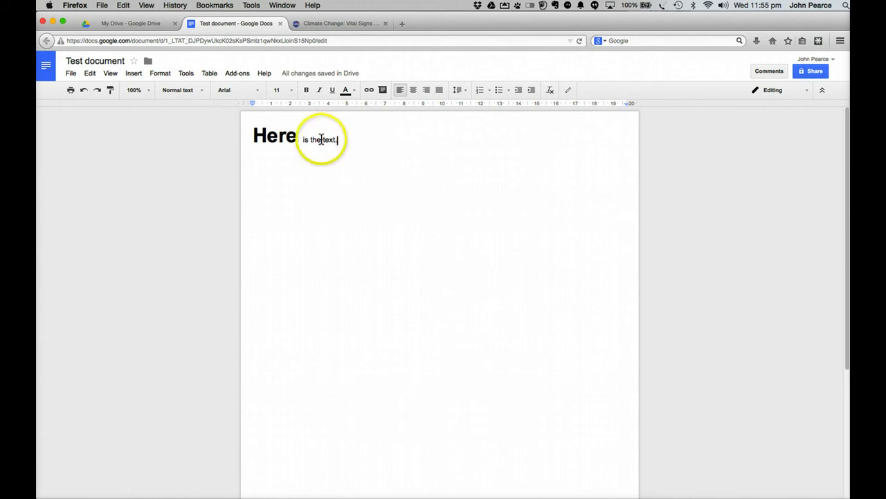
{"action": "left_click_drag", "start_coordinate": [336, 142], "coordinate": [322, 140]}
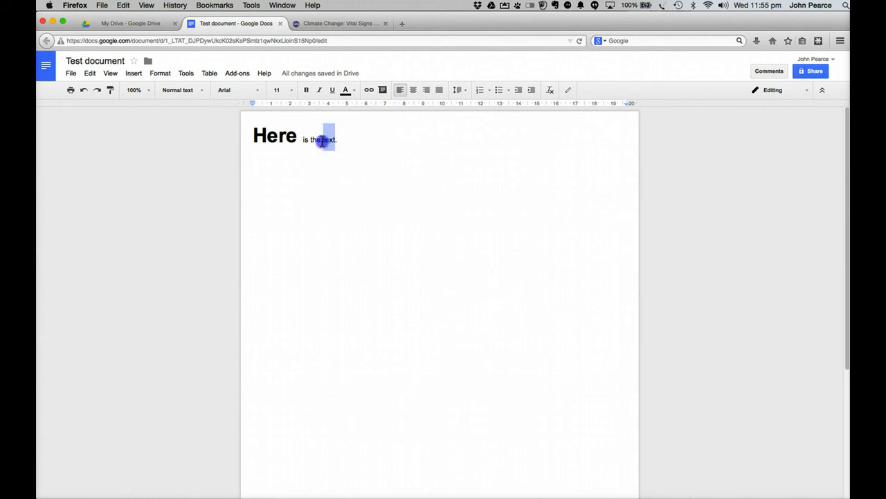
{"action": "left_click", "coordinate": [370, 91]}
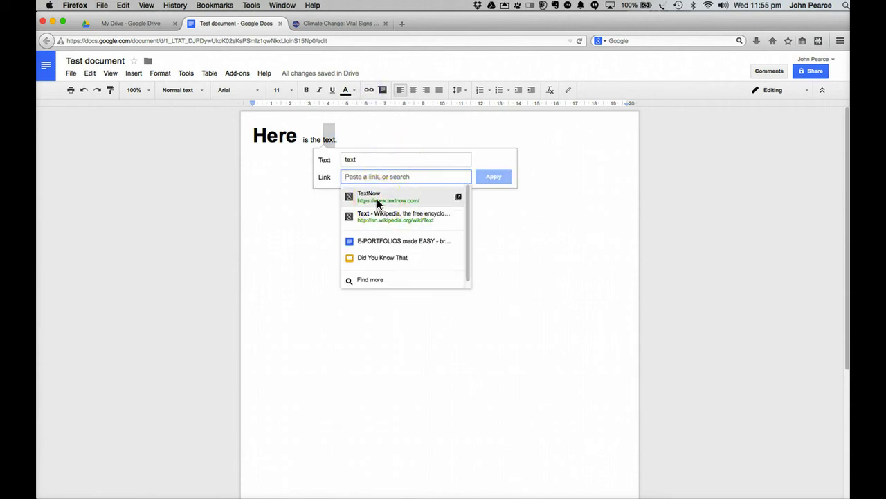
{"action": "left_click", "coordinate": [376, 199]}
{"action": "left_click", "coordinate": [490, 180]}
{"action": "left_click", "coordinate": [416, 206]}
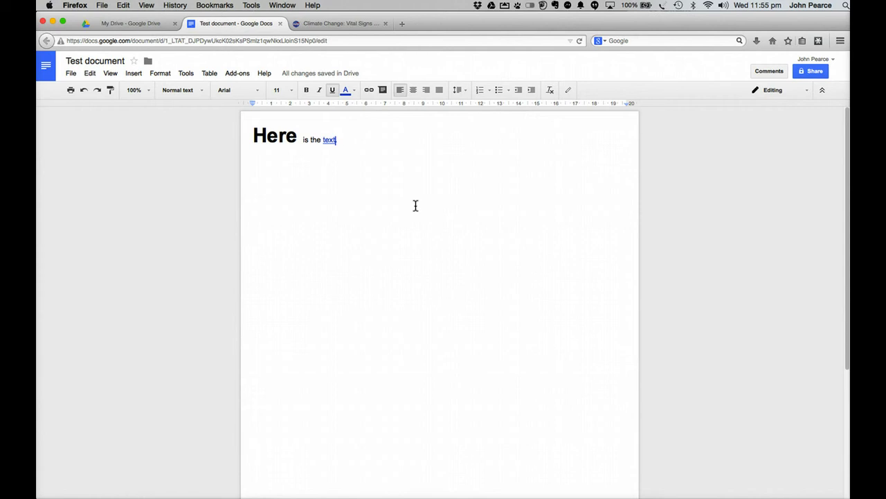
{"action": "mouse_move", "coordinate": [418, 187]}
{"action": "left_mouse_down"}
{"action": "mouse_move", "coordinate": [417, 174]}
{"action": "mouse_move", "coordinate": [448, 161]}
{"action": "left_mouse_up"}
{"action": "type", "text": "."}
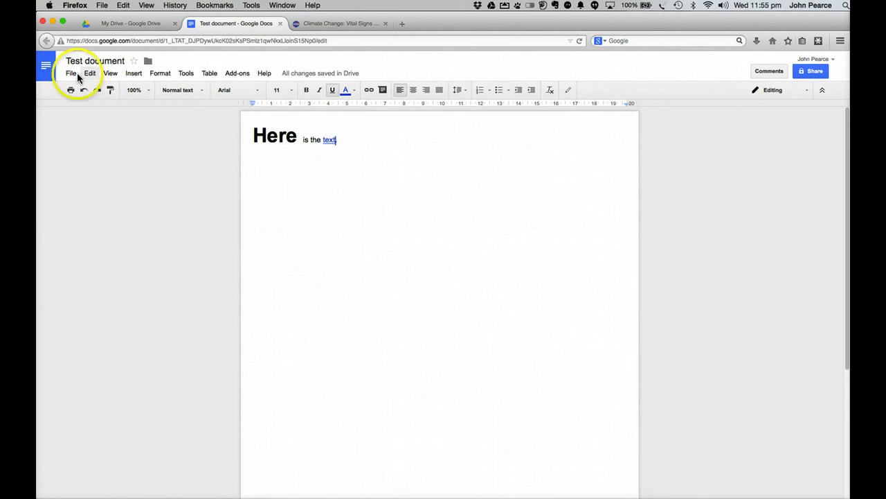
- Start File > Make a copy, then cancel the Copy document dialog
{"action": "left_click", "coordinate": [70, 73]}
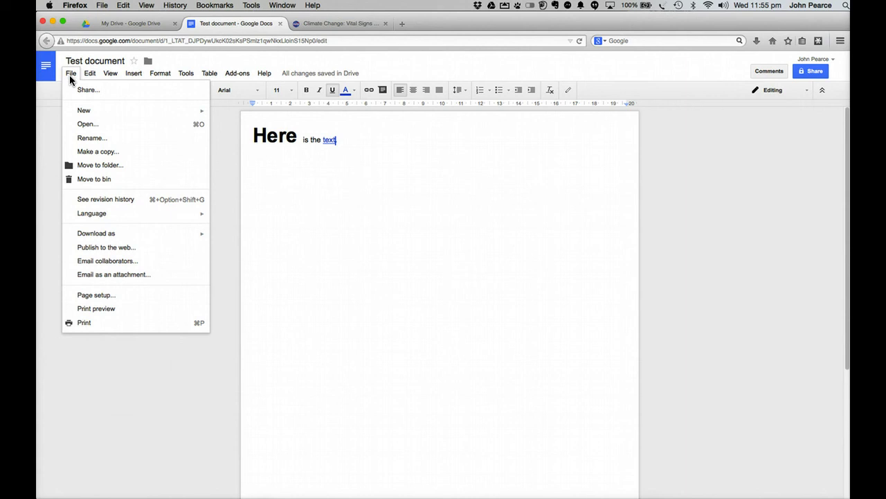
{"action": "left_click", "coordinate": [88, 153]}
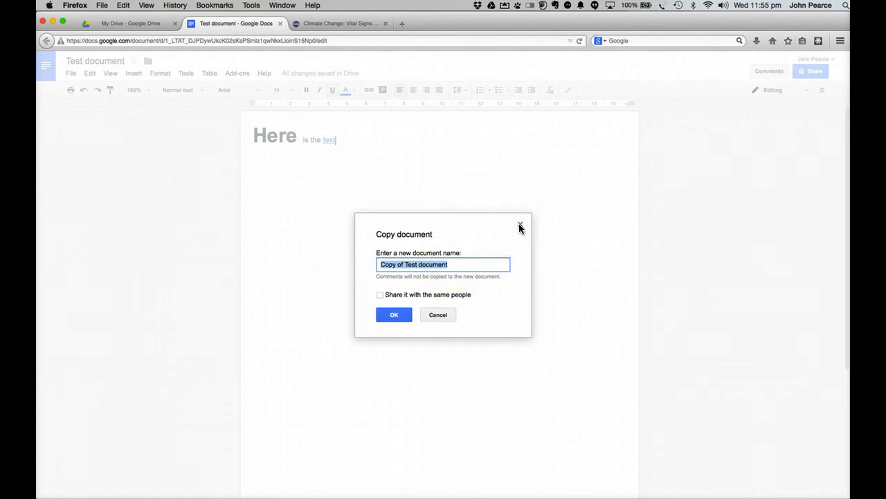
{"action": "left_click", "coordinate": [439, 315]}
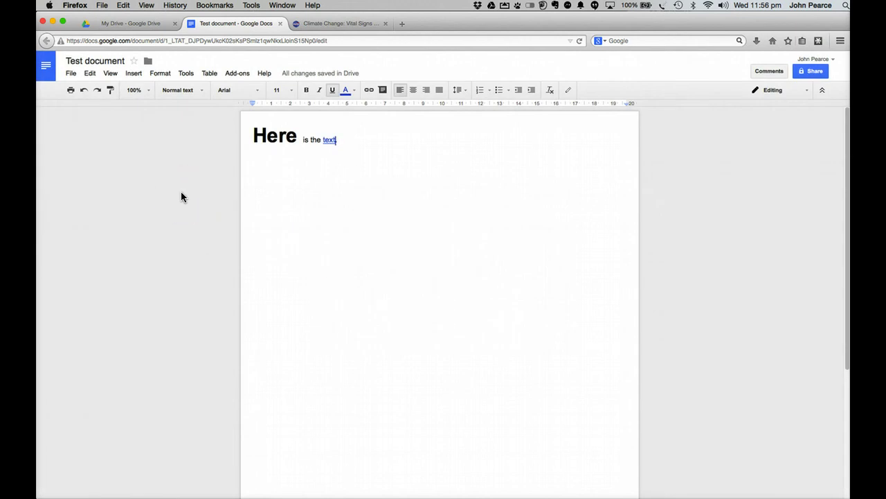
- Open the detailed revision history and preview the 23:54 through 23:49 revisions
{"action": "left_click", "coordinate": [70, 74]}
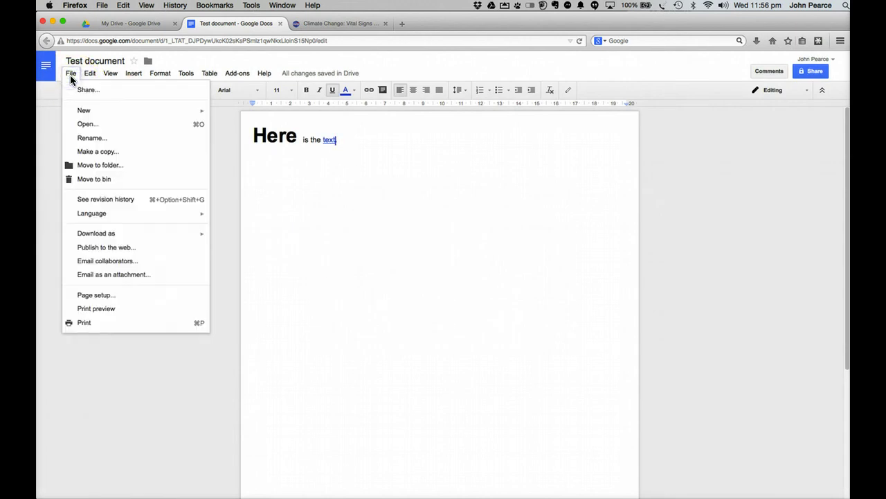
{"action": "left_click", "coordinate": [95, 205]}
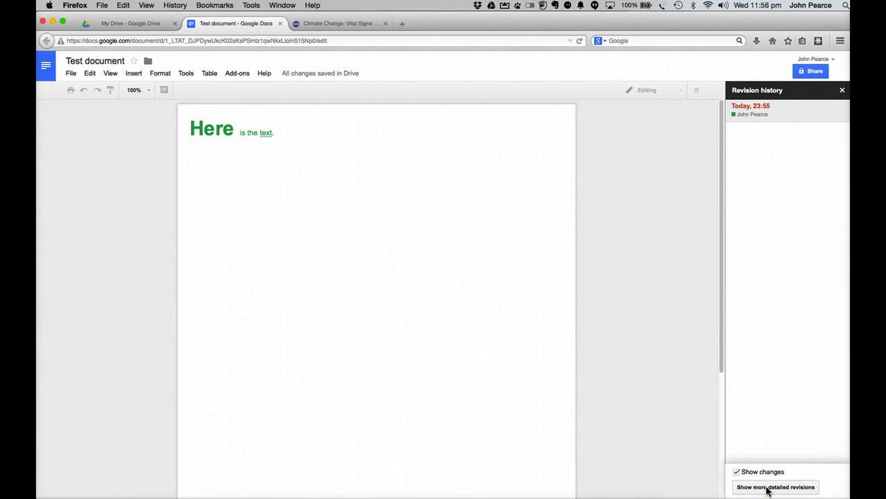
{"action": "left_click", "coordinate": [767, 487]}
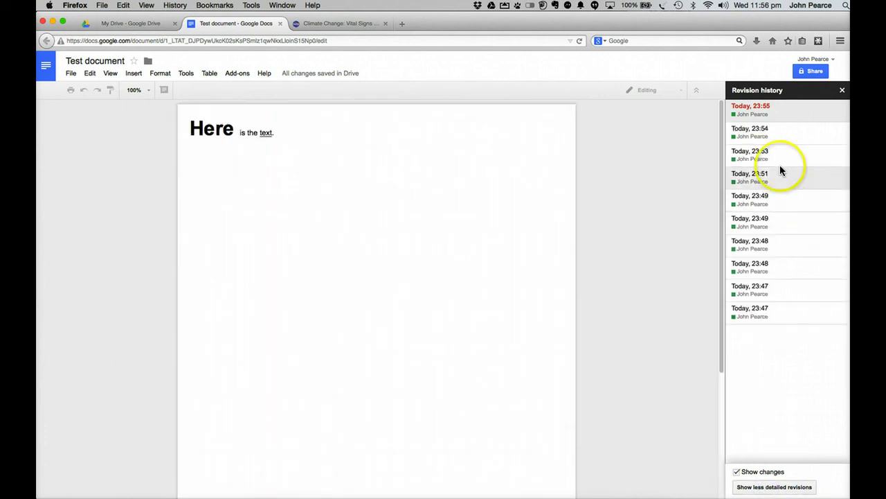
{"action": "left_click", "coordinate": [753, 135]}
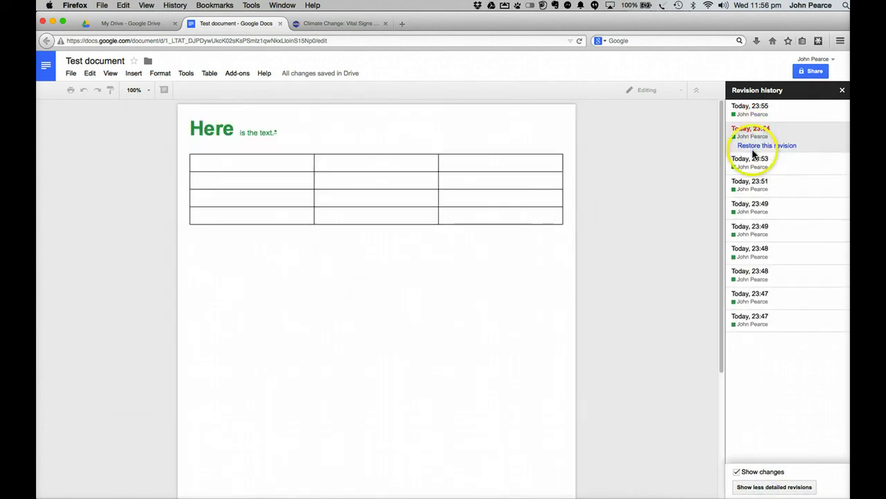
{"action": "left_click", "coordinate": [755, 160]}
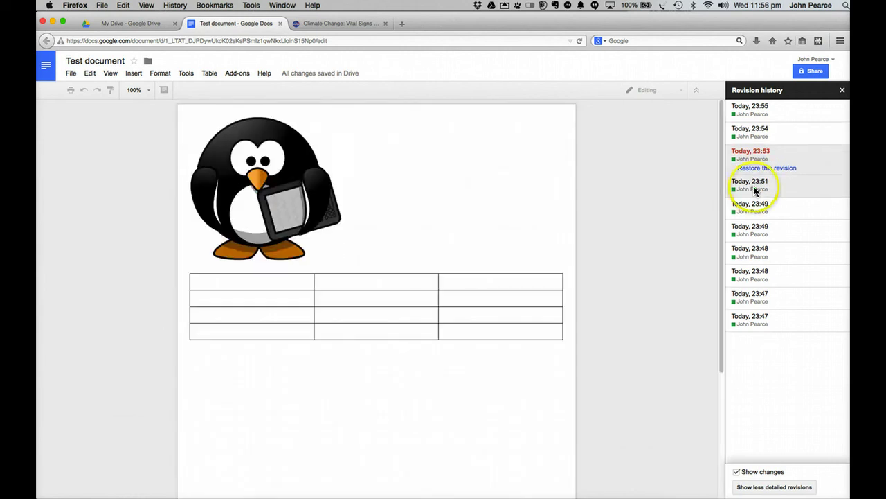
{"action": "left_click", "coordinate": [754, 186]}
{"action": "left_click", "coordinate": [755, 207]}
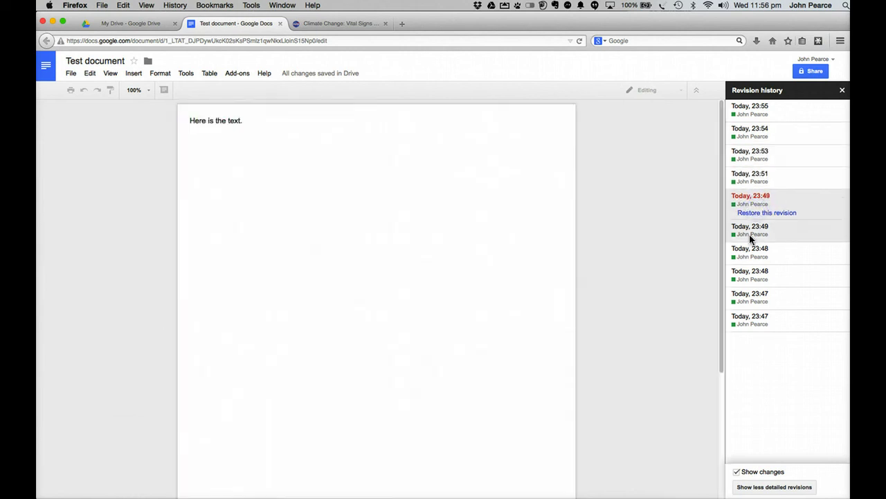
{"action": "left_click", "coordinate": [750, 235]}
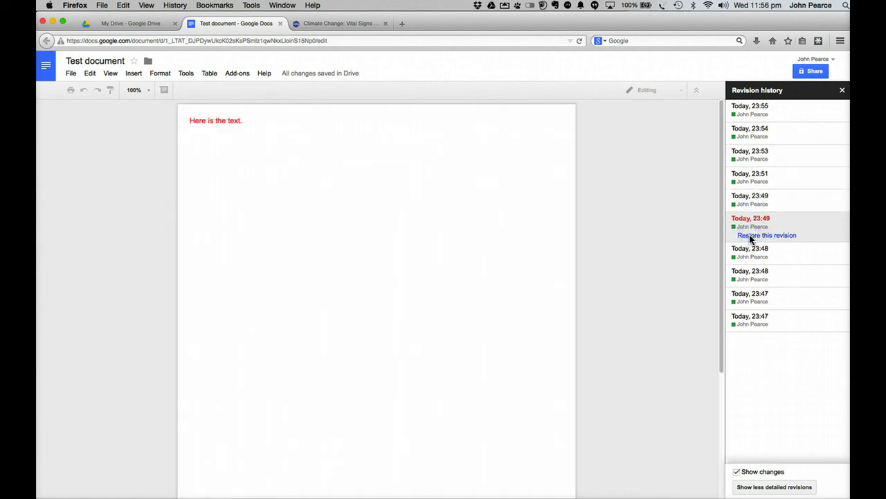
- Check the older 23:48 and 23:47 revisions, then restore the 23:51 penguin-image revision
{"action": "left_click", "coordinate": [748, 249]}
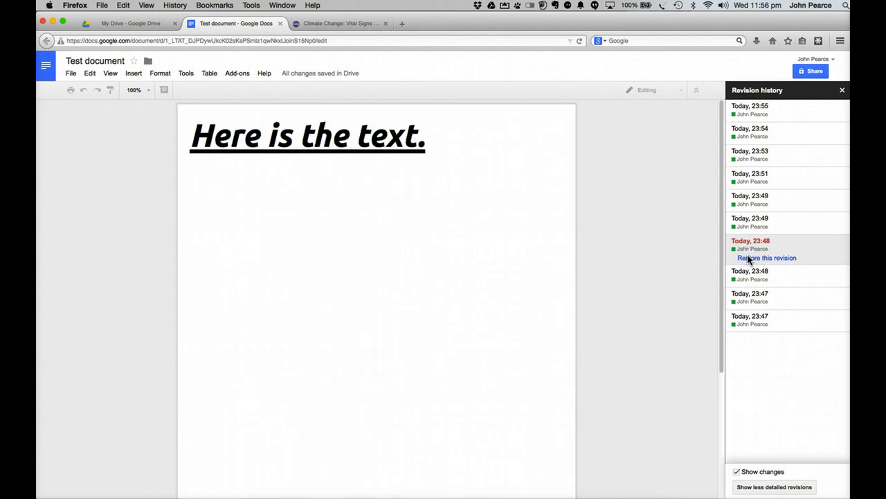
{"action": "left_click", "coordinate": [746, 267]}
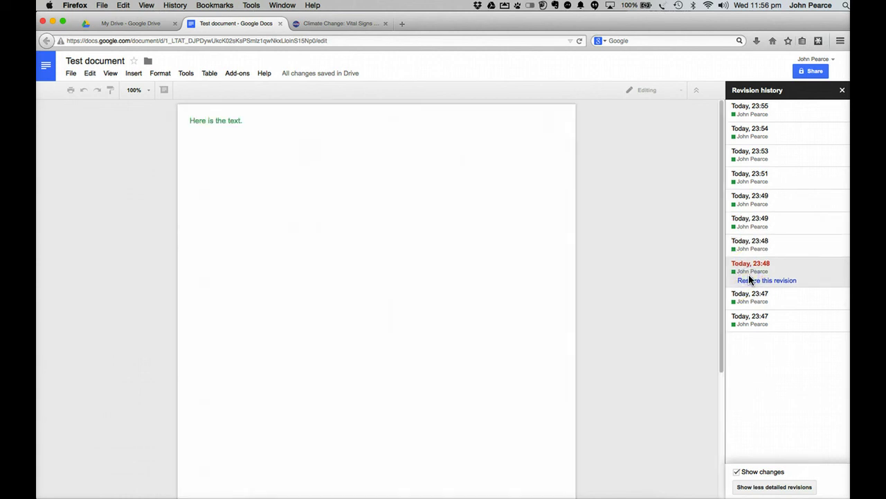
{"action": "left_click", "coordinate": [748, 298]}
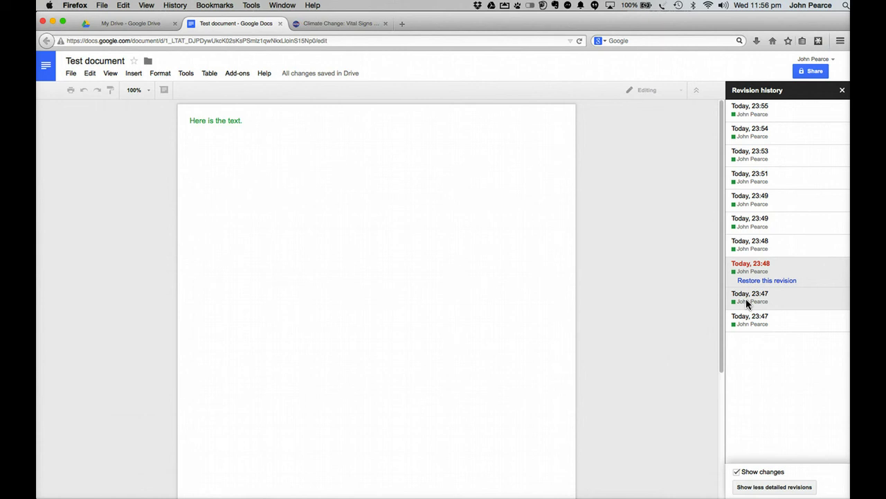
{"action": "left_click", "coordinate": [747, 303]}
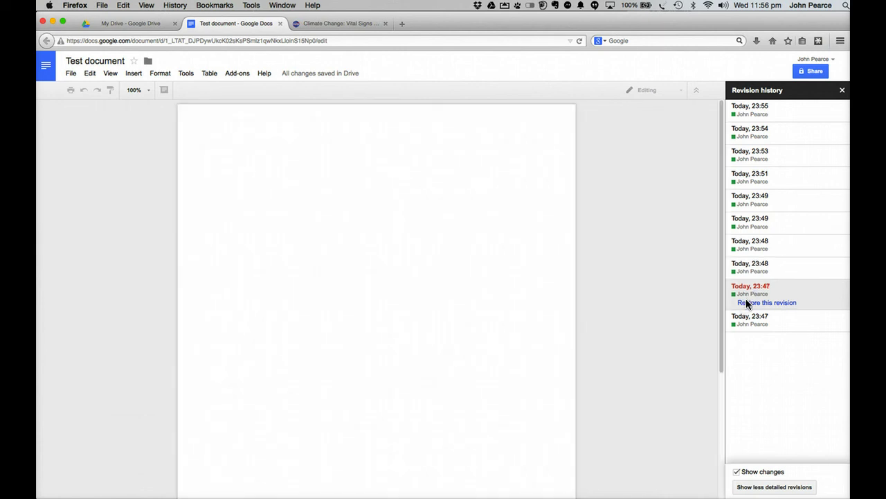
{"action": "left_click", "coordinate": [752, 227]}
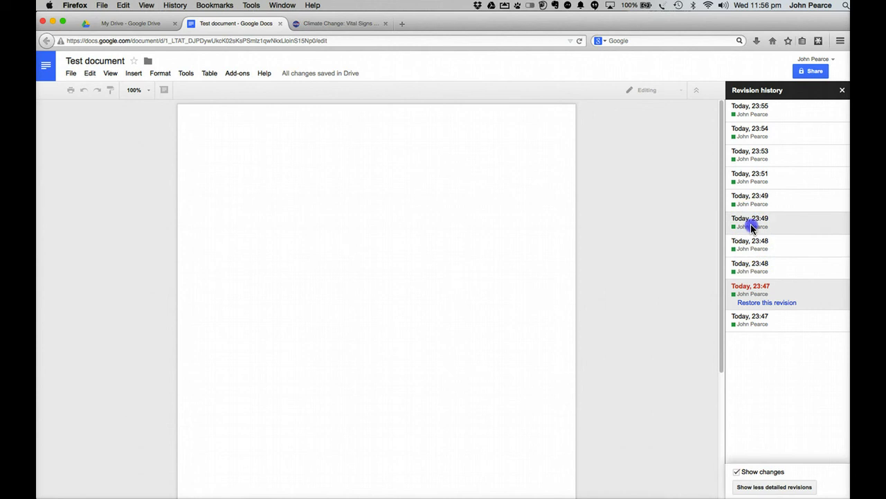
{"action": "left_click", "coordinate": [749, 199]}
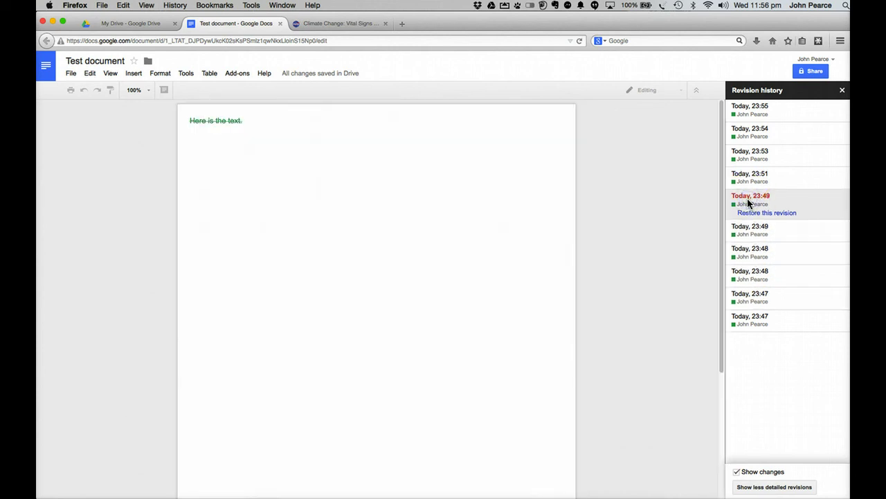
{"action": "left_click", "coordinate": [744, 183]}
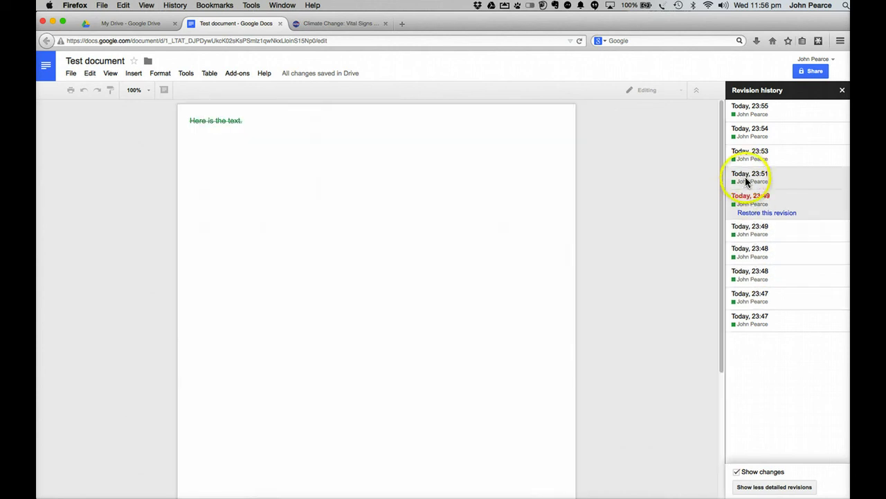
{"action": "left_click", "coordinate": [746, 181]}
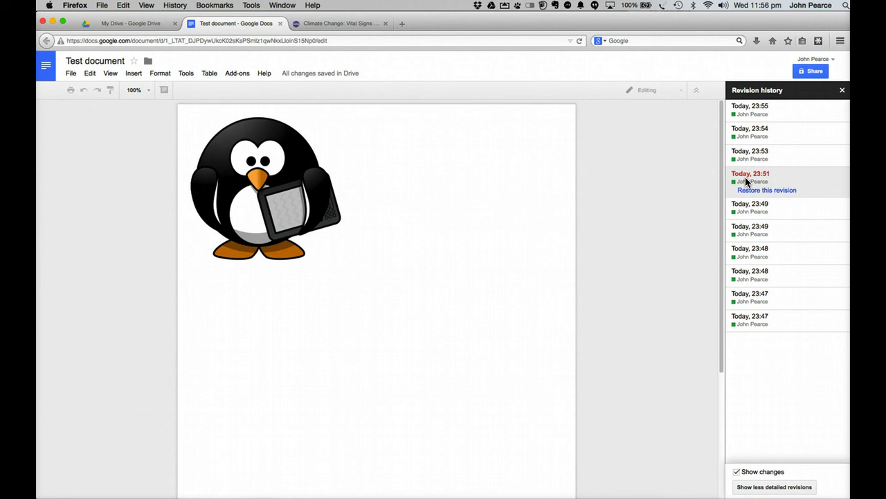
{"action": "left_click", "coordinate": [760, 191]}
- Restore the Today, 23:55 revision with 'Here is the text.' and its bold 'Here'
{"action": "left_click", "coordinate": [611, 211]}
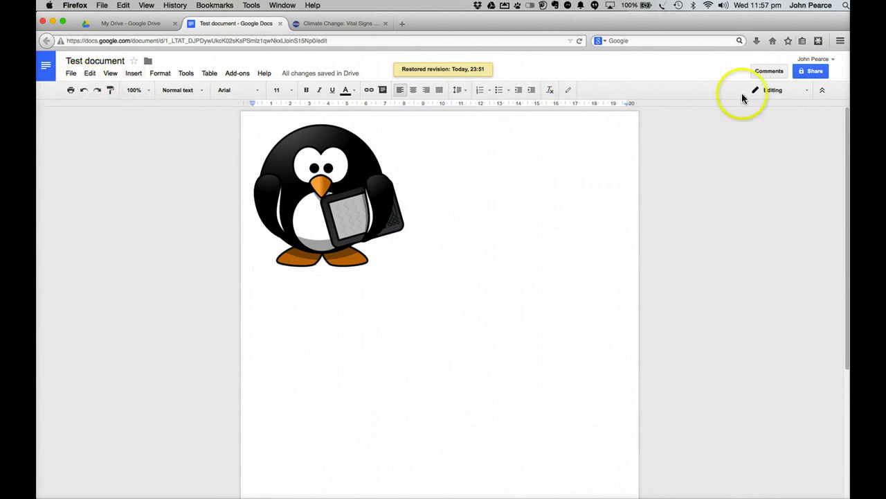
{"action": "left_click", "coordinate": [71, 73]}
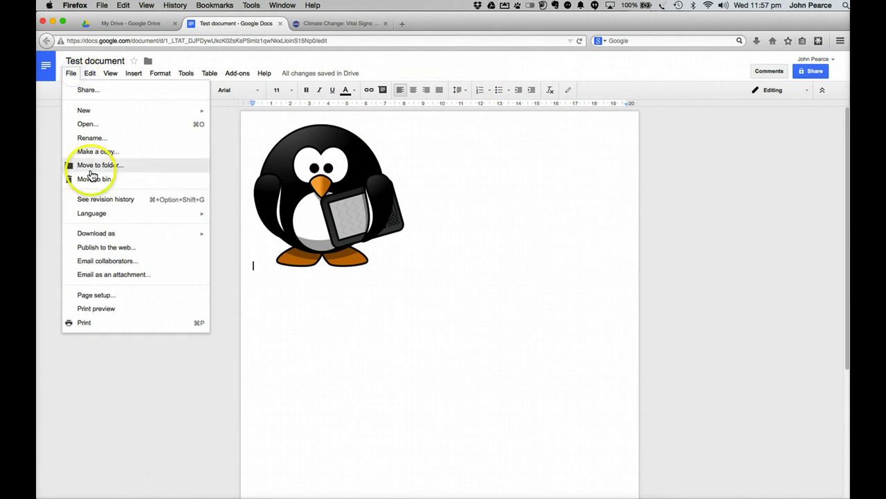
{"action": "left_click", "coordinate": [104, 200]}
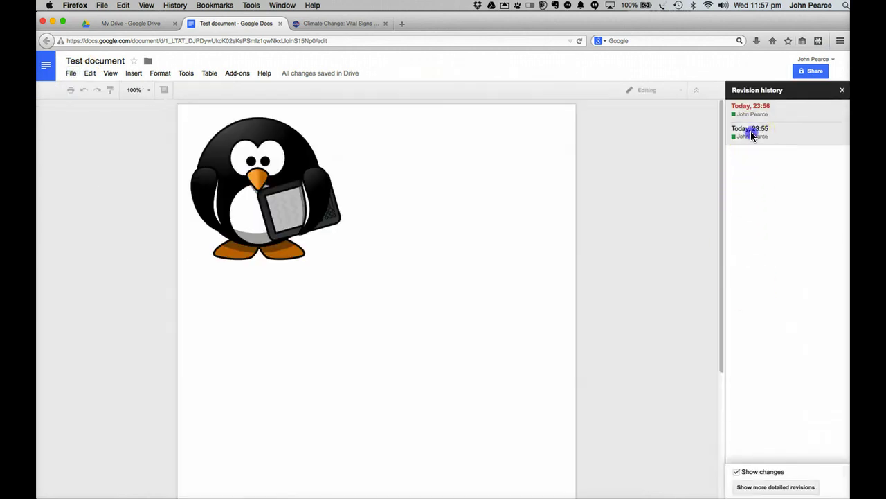
{"action": "left_click", "coordinate": [751, 135]}
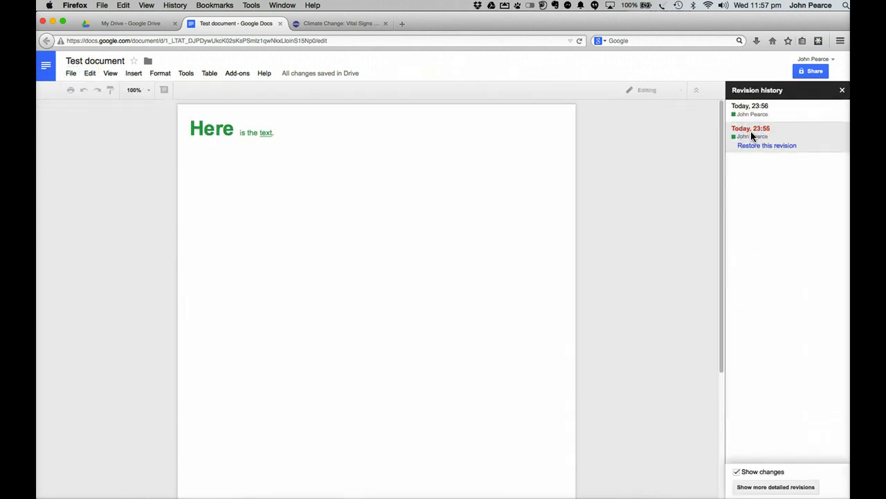
{"action": "left_click", "coordinate": [765, 146]}
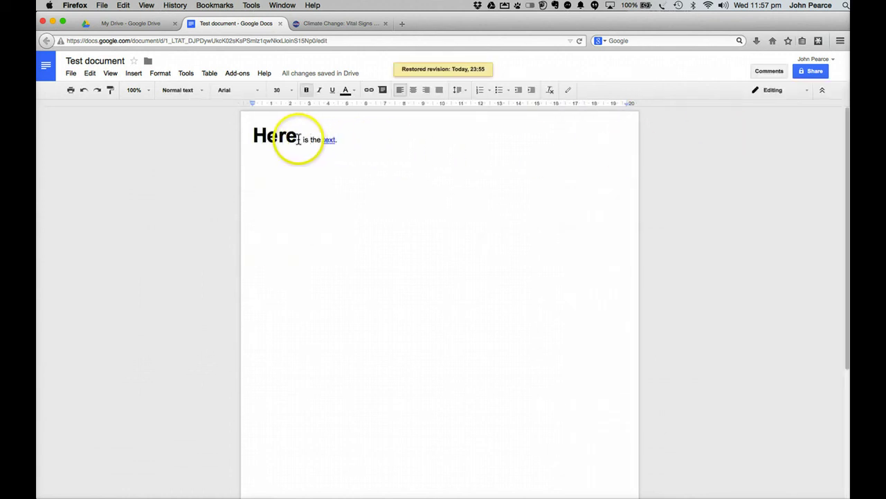
- Add the comment 'Where?' on the word 'Here'
{"action": "left_click_drag", "start_coordinate": [297, 139], "coordinate": [248, 135]}
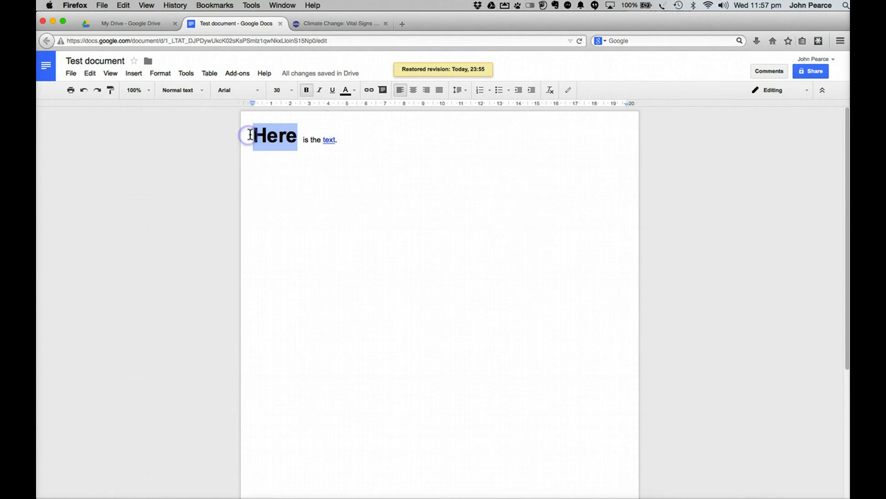
{"action": "left_click", "coordinate": [383, 90]}
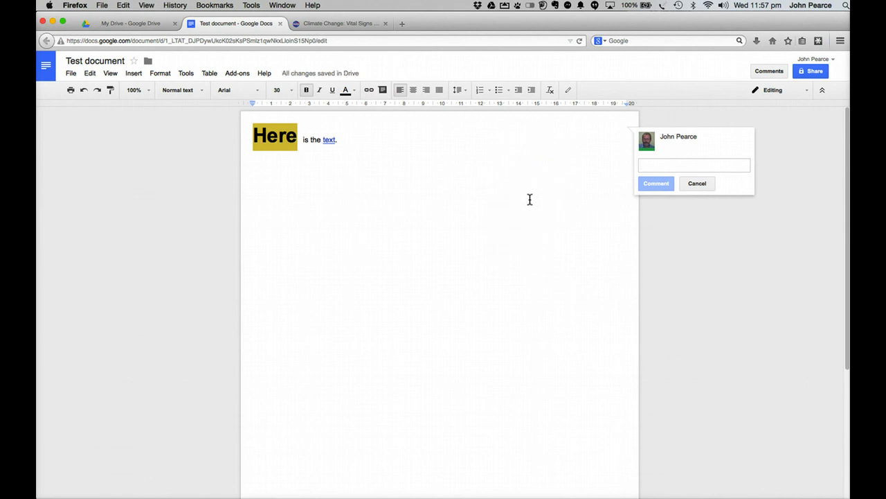
{"action": "type", "text": "Where"}
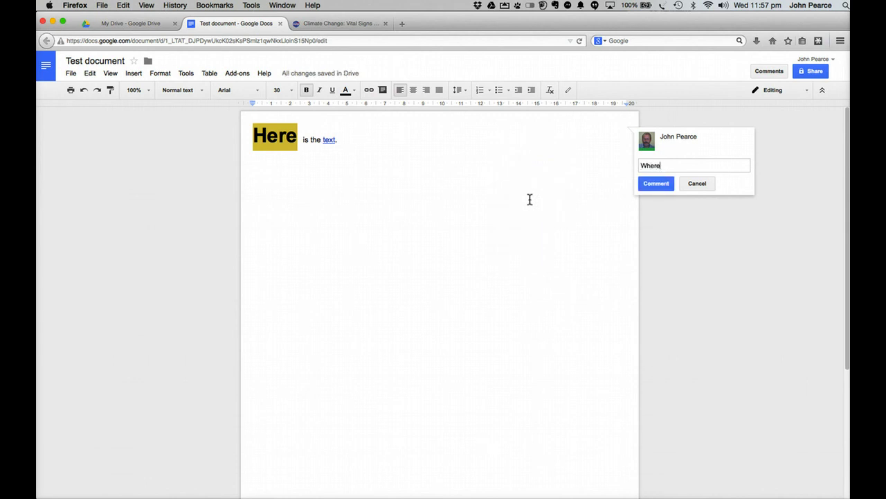
{"action": "left_click", "coordinate": [649, 184]}
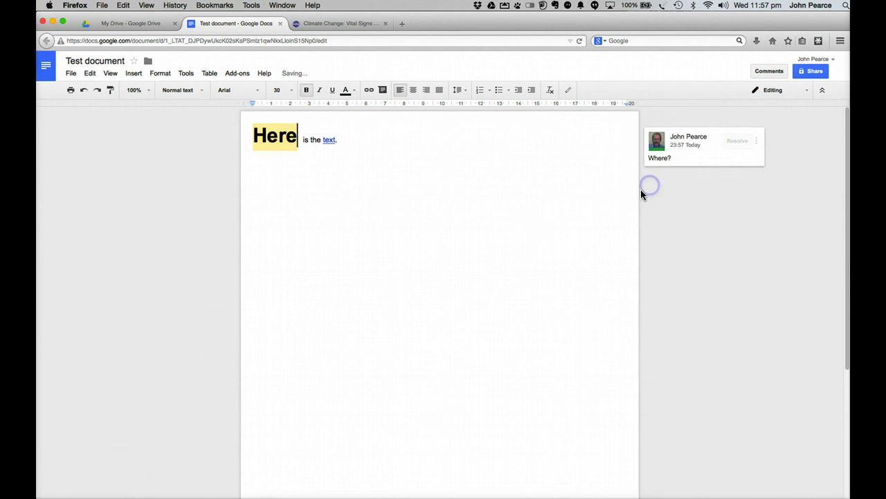
- Reply 'Just here!' to the 'Where?' comment
{"action": "left_click", "coordinate": [668, 164]}
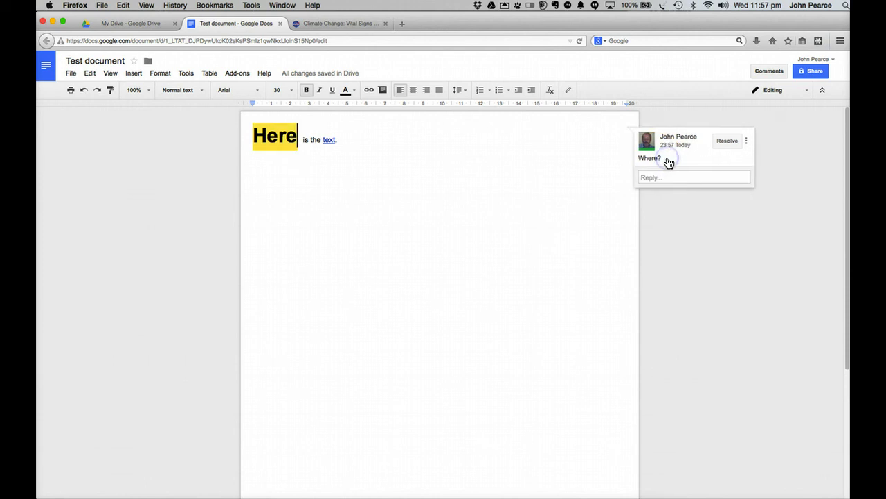
{"action": "left_click", "coordinate": [655, 178]}
{"action": "left_click", "coordinate": [656, 178]}
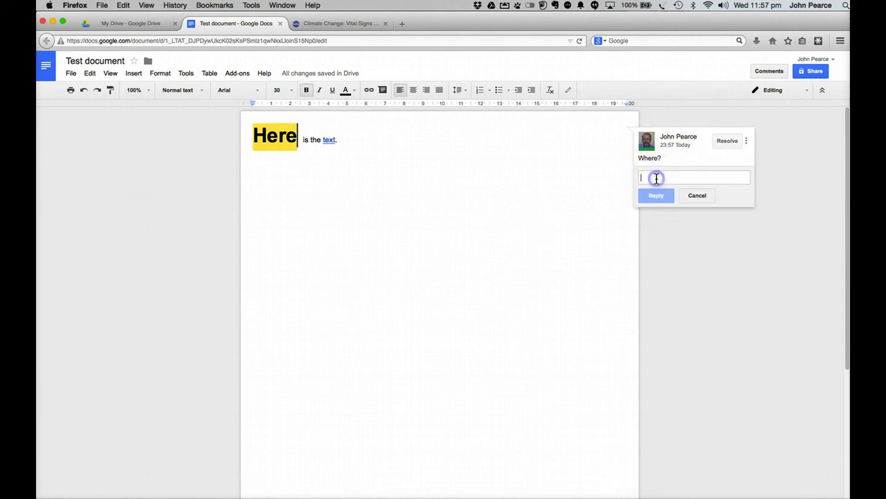
{"action": "type", "text": "Just here!"}
{"action": "left_click", "coordinate": [651, 198]}
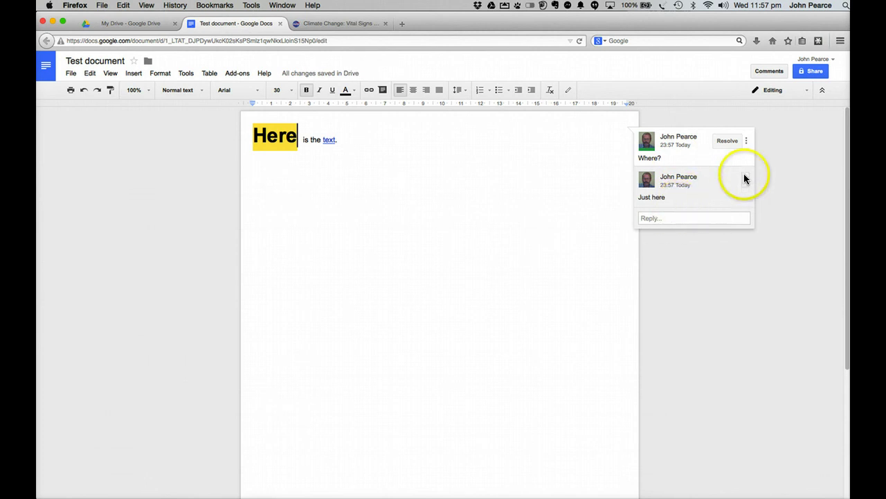
{"action": "left_click", "coordinate": [727, 142]}
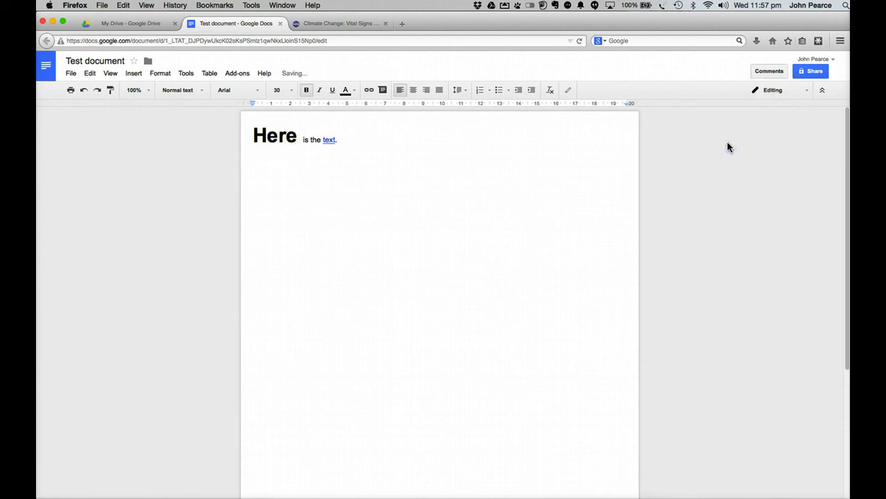
{"action": "left_click", "coordinate": [773, 72]}
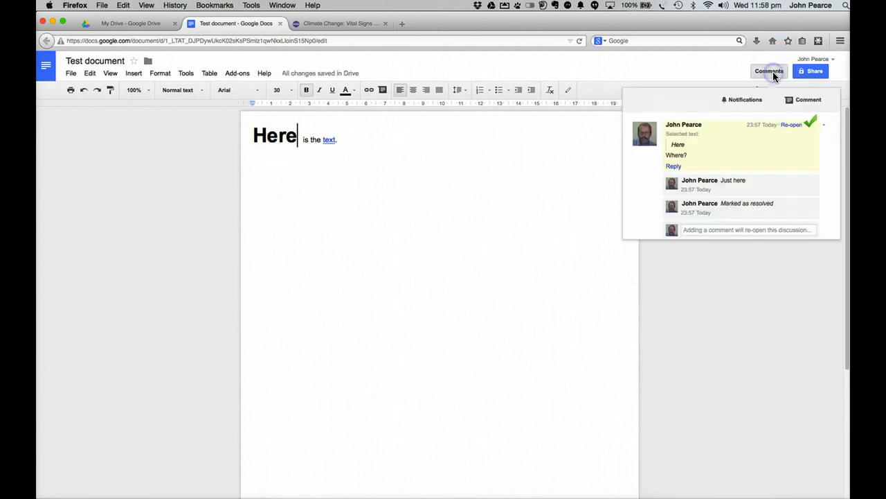
{"action": "left_click", "coordinate": [773, 72]}
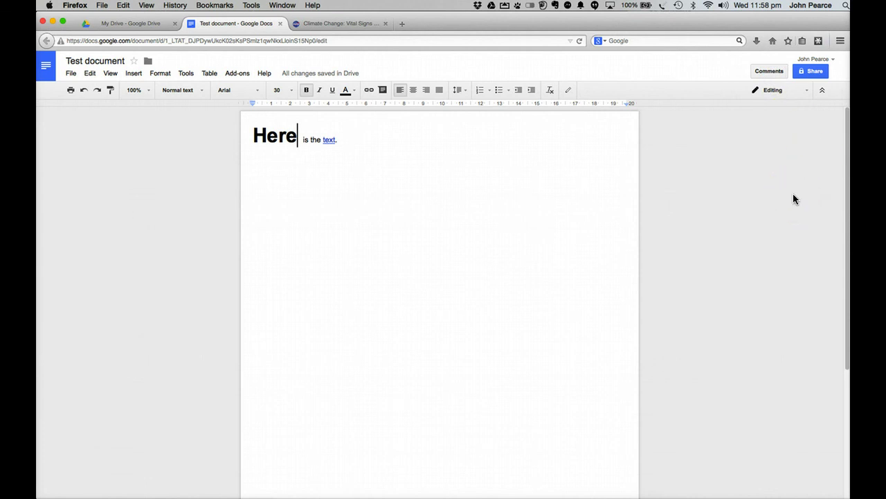
- Reach Test document's link-sharing options via Share, Advanced, then Change next to 'Private – Only you can access'
{"action": "left_click", "coordinate": [813, 72]}
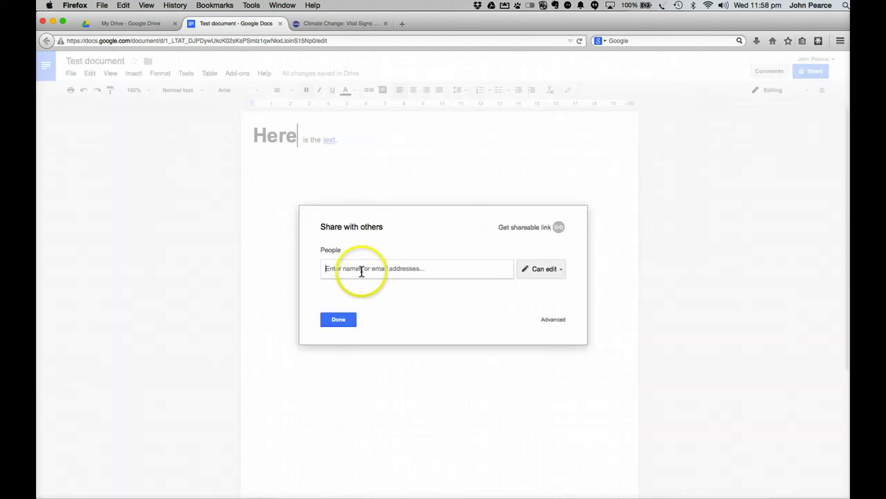
{"action": "left_click", "coordinate": [560, 270]}
{"action": "left_click", "coordinate": [560, 270]}
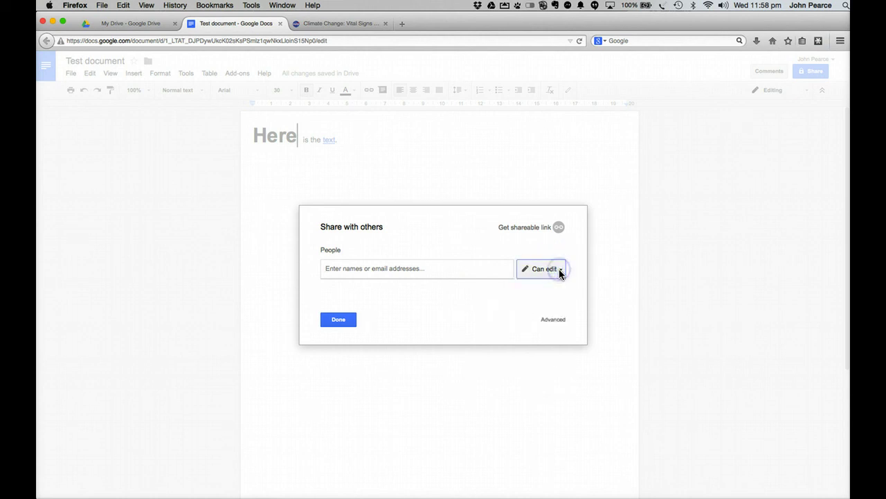
{"action": "left_click", "coordinate": [560, 323]}
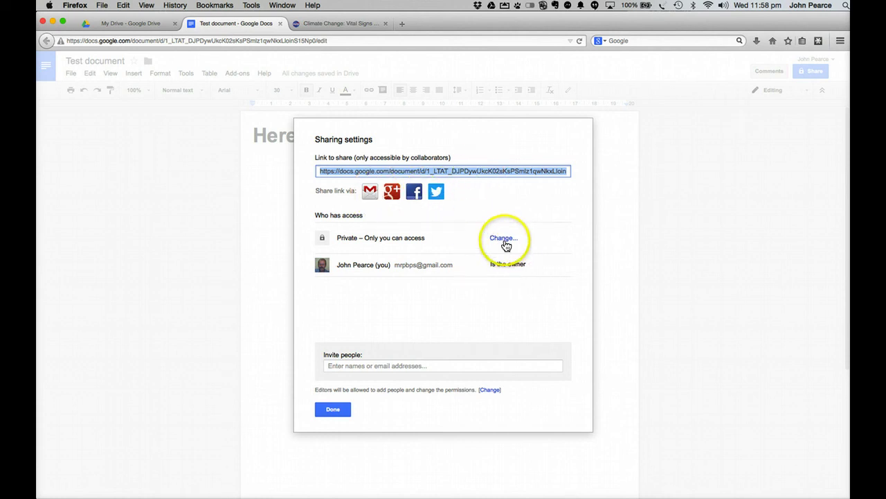
{"action": "left_click", "coordinate": [403, 368]}
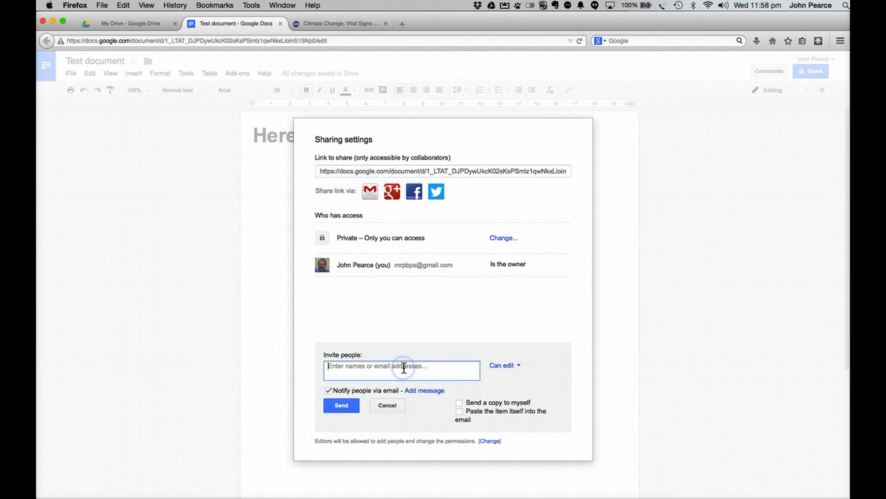
{"action": "left_click", "coordinate": [516, 367]}
{"action": "left_click", "coordinate": [516, 367]}
{"action": "left_click", "coordinate": [503, 237]}
{"action": "left_click", "coordinate": [357, 264]}
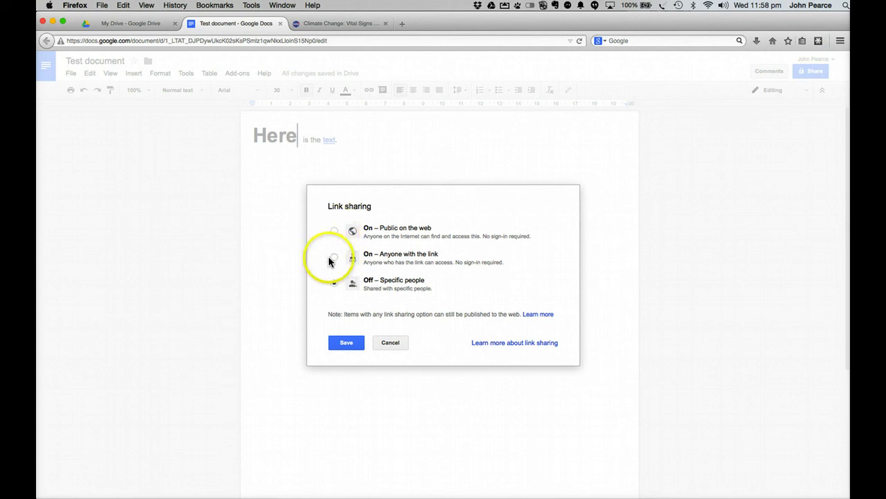
- Set link sharing to 'On – Anyone with the link' with 'Can comment' access and save
{"action": "left_click", "coordinate": [335, 257]}
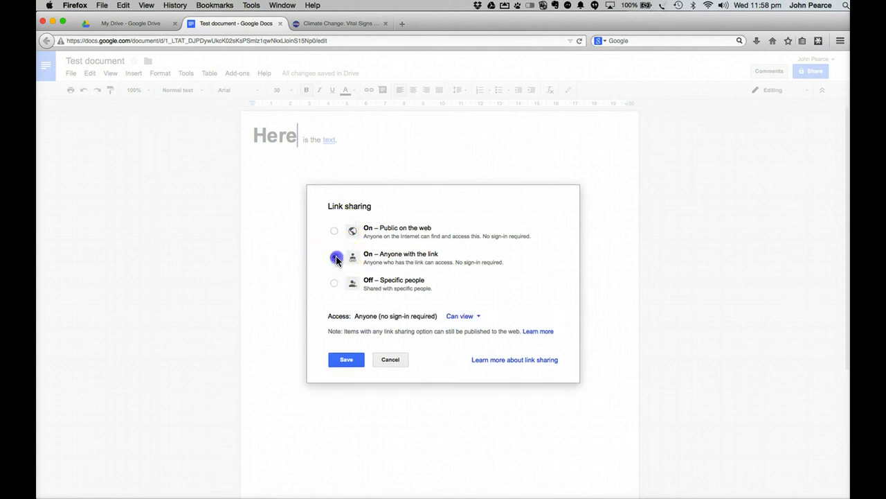
{"action": "left_click", "coordinate": [463, 318]}
{"action": "left_click", "coordinate": [468, 292]}
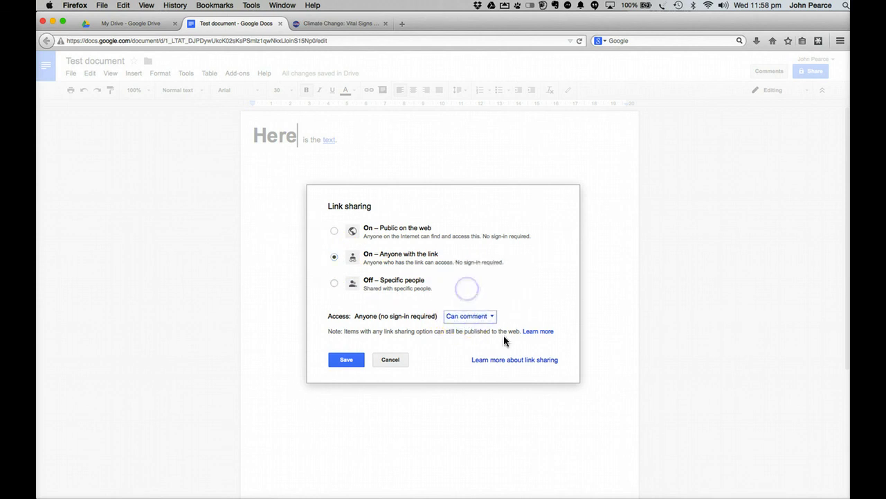
{"action": "left_click", "coordinate": [351, 361]}
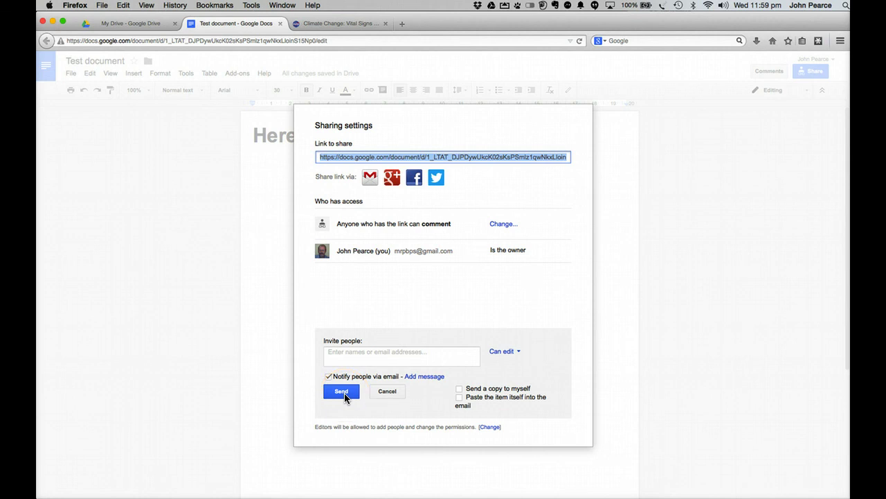
- Dismiss the empty-invite error and cancel inviting people
{"action": "left_click", "coordinate": [342, 392]}
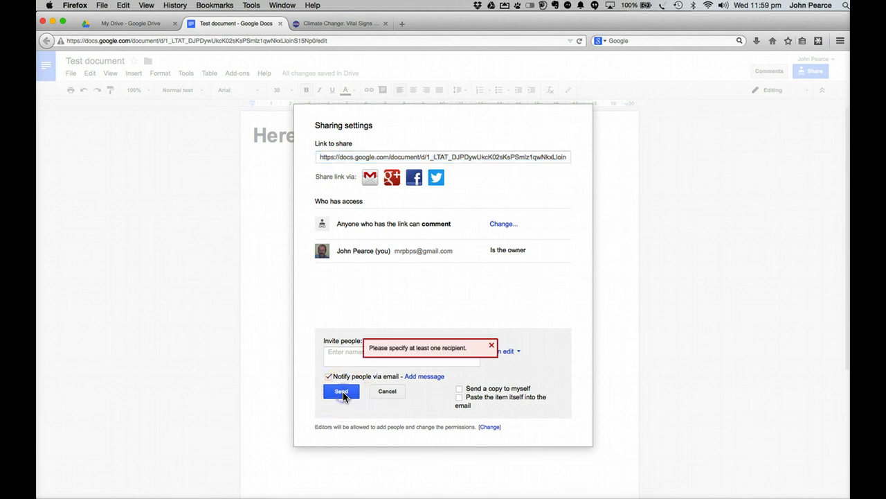
{"action": "left_click", "coordinate": [491, 346]}
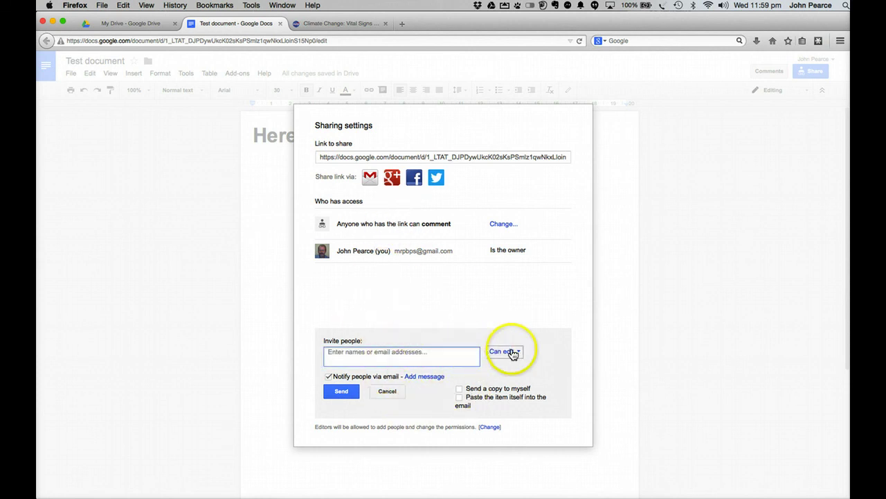
{"action": "left_click", "coordinate": [388, 392]}
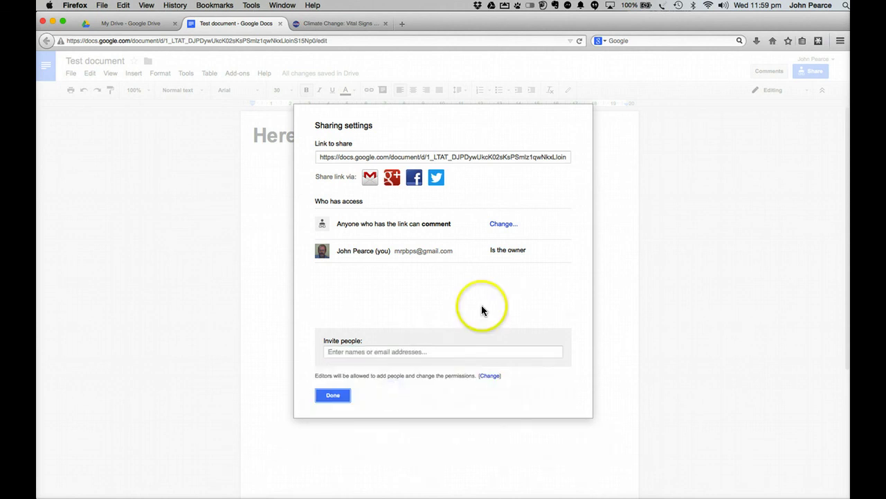
- Close the sharing settings, return to the My Drive list and close the Test document tab
{"action": "left_click", "coordinate": [333, 396]}
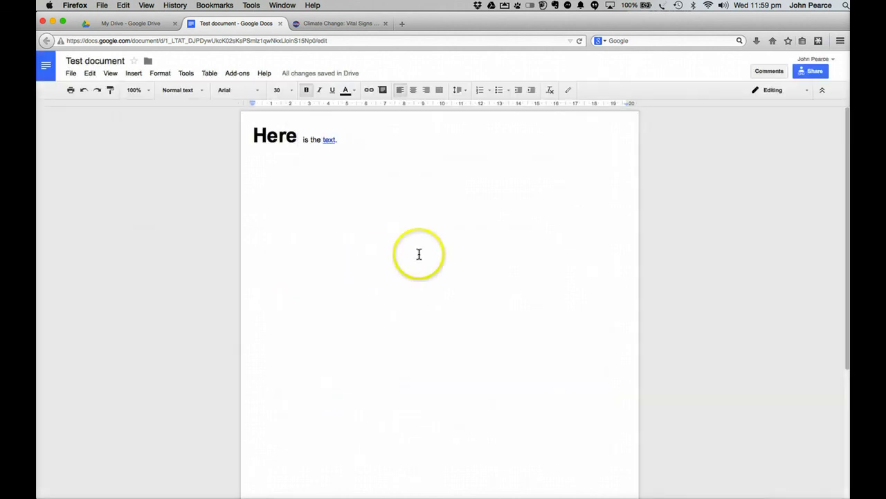
{"action": "left_click", "coordinate": [121, 23]}
{"action": "scroll", "coordinate": [238, 319], "scroll_direction": "down", "scroll_amount": 5}
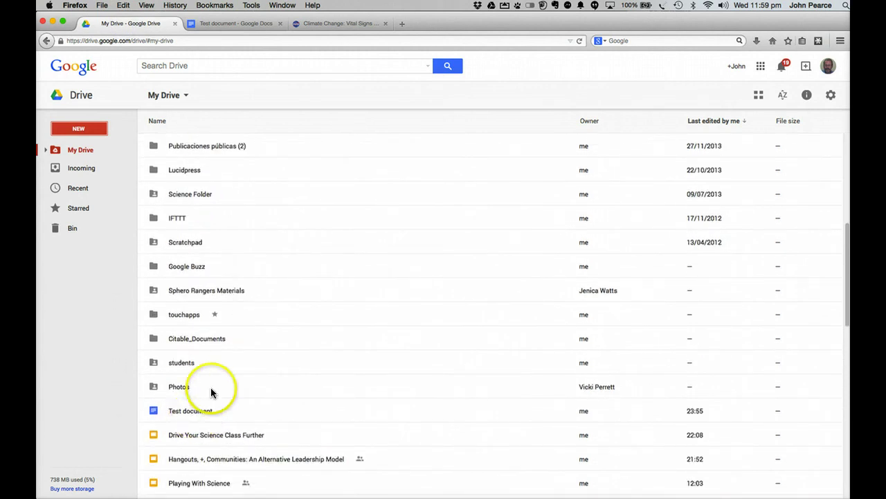
{"action": "left_click", "coordinate": [280, 24]}
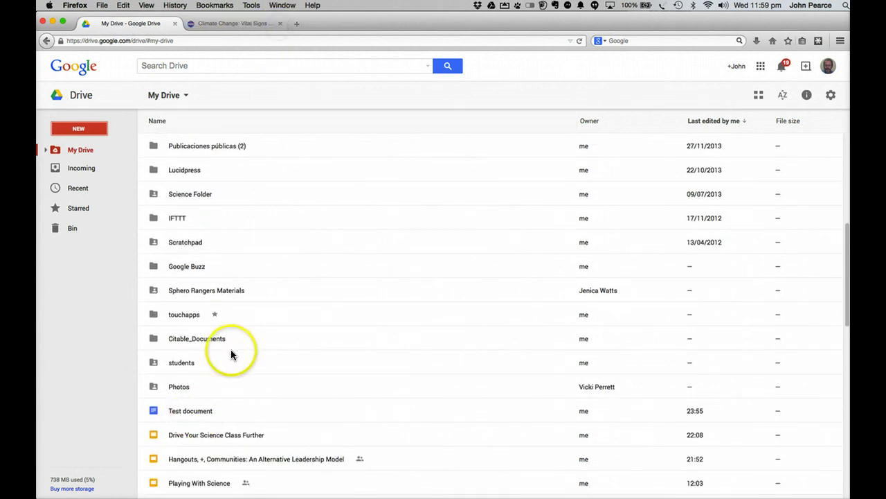